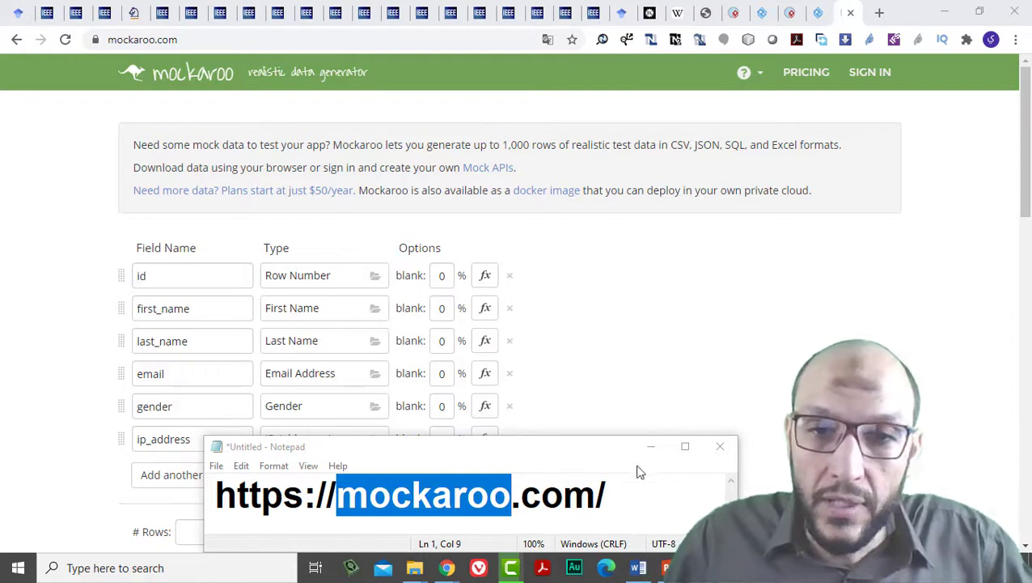
Return to the browser and highlight the download intro sentence.
click(628, 505)
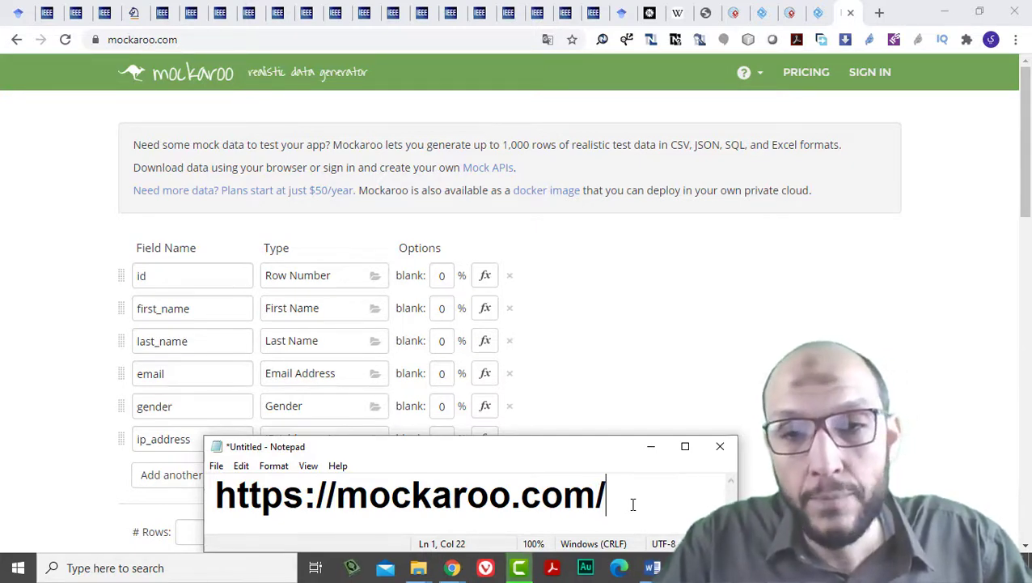
key(alt+Tab)
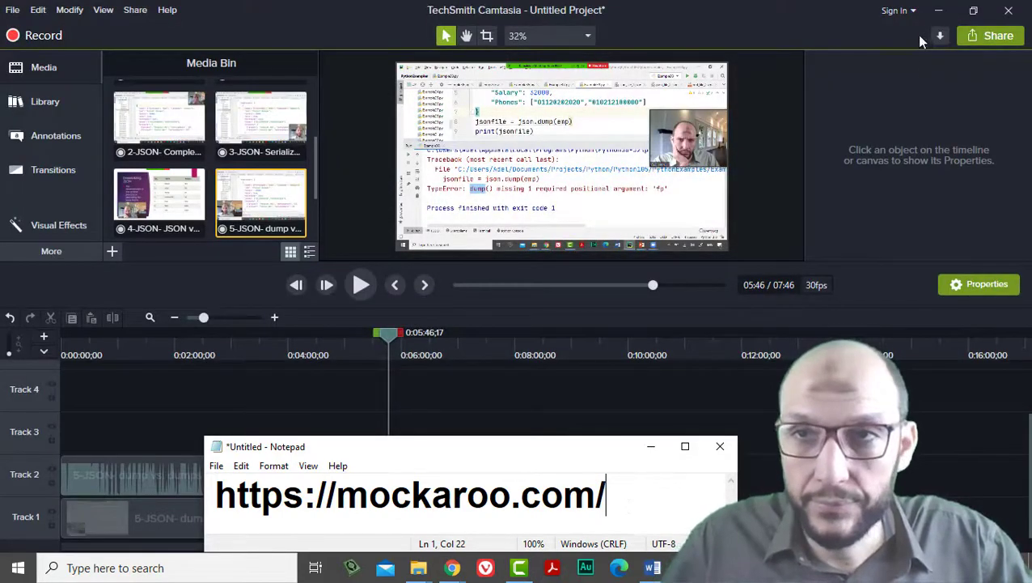
click(938, 10)
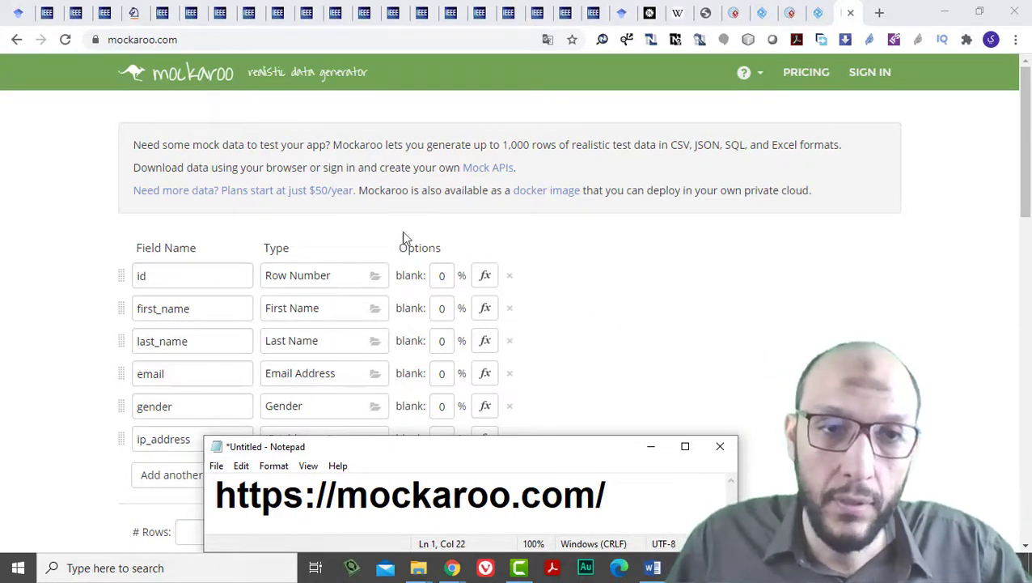
double_click(289, 167)
triple_click(290, 166)
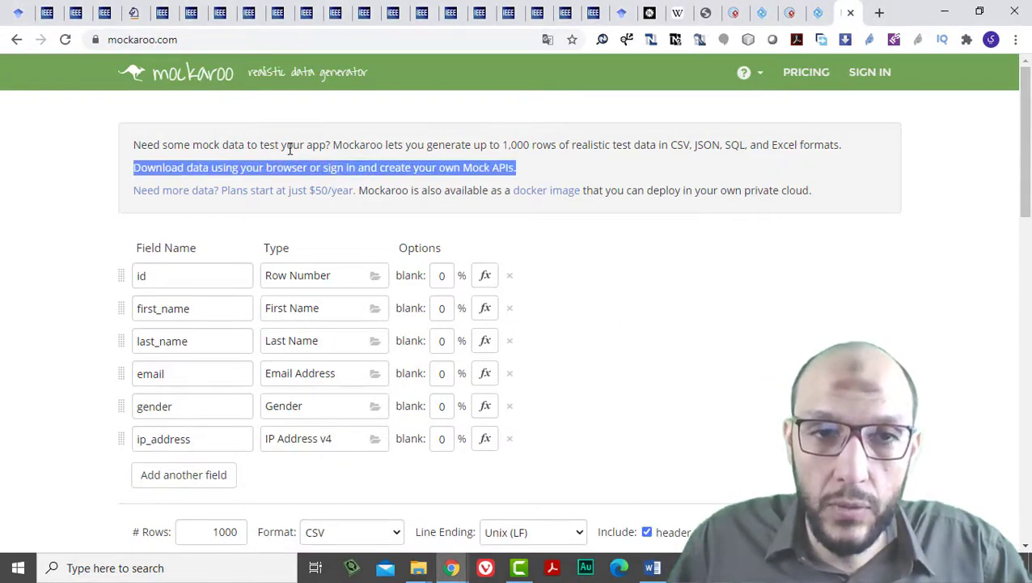
Point out the id, email, ip_address, gender and last_name field names in the schema.
click(162, 276)
click(183, 374)
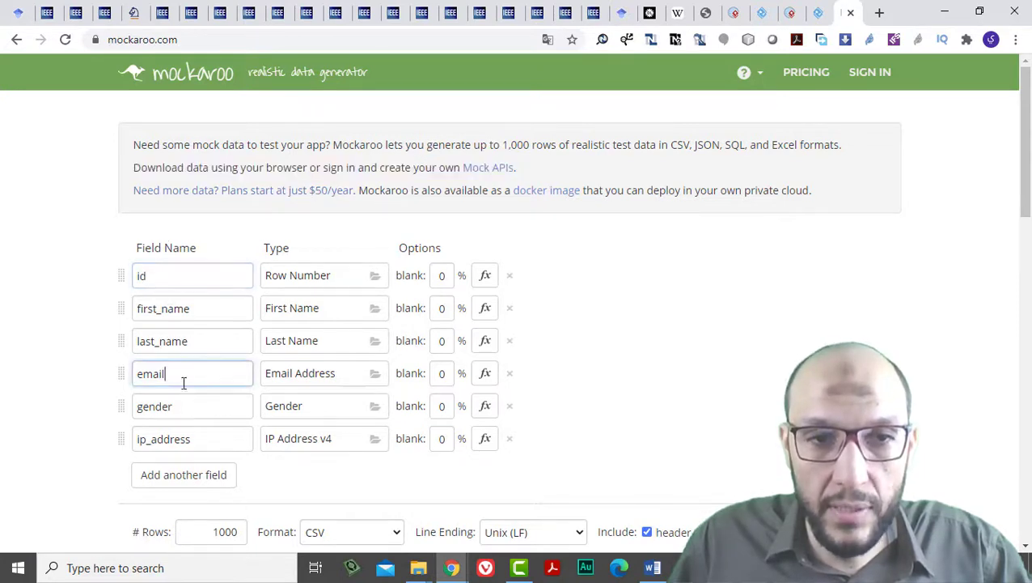
click(188, 439)
click(184, 406)
click(177, 340)
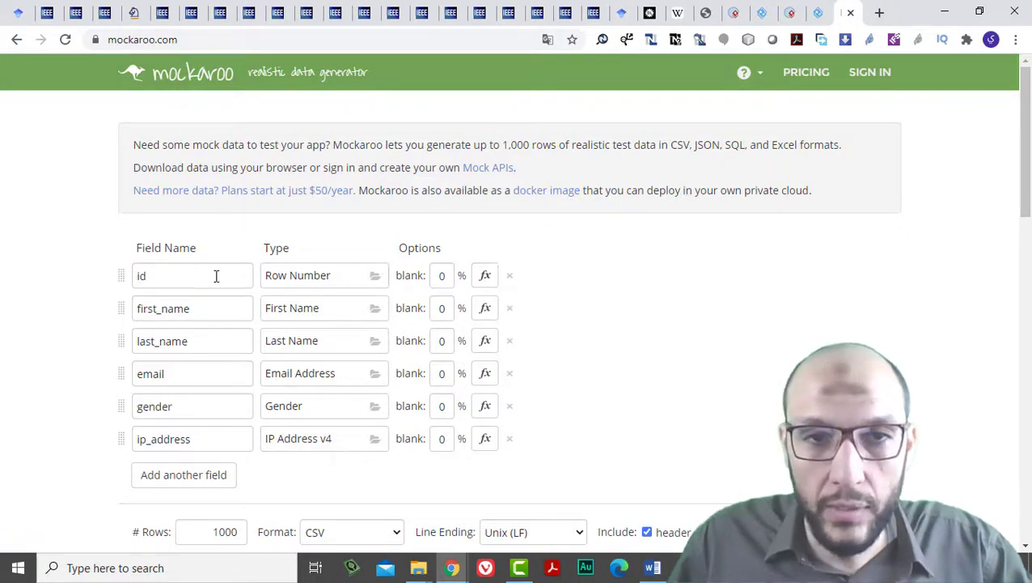
scroll(453, 364, down, 1)
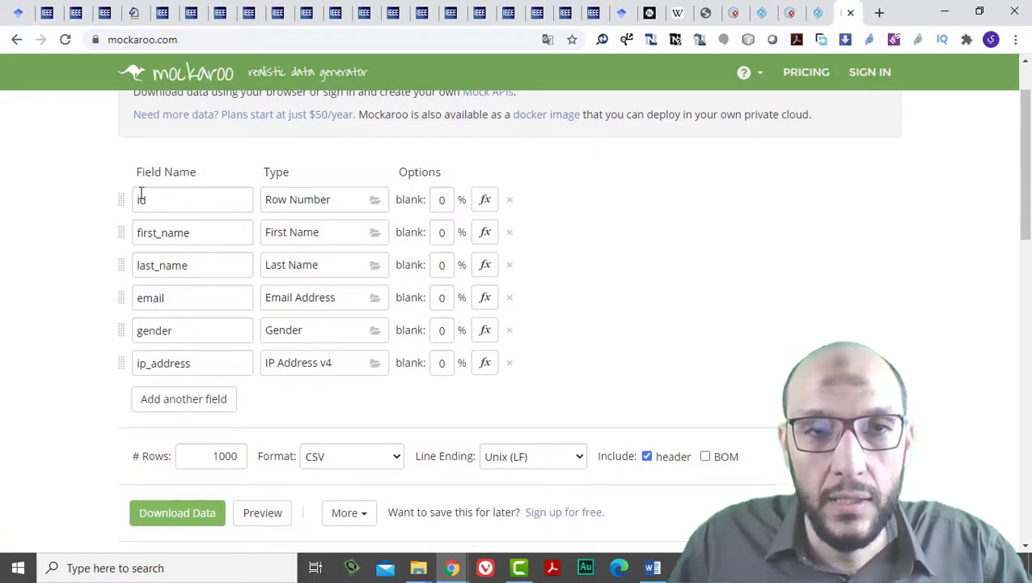
drag(165, 198, 117, 200)
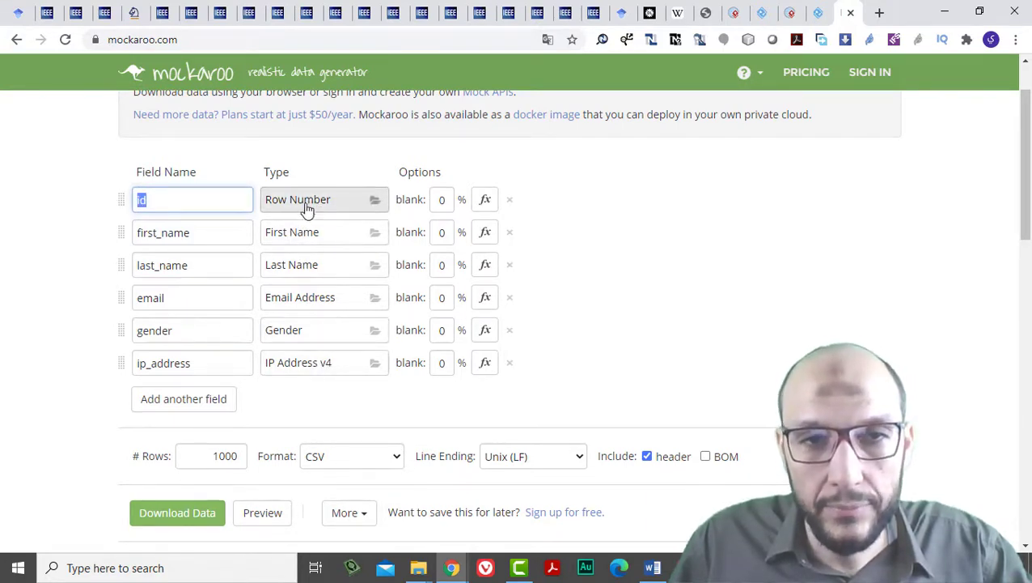
scroll(320, 385, down, 1)
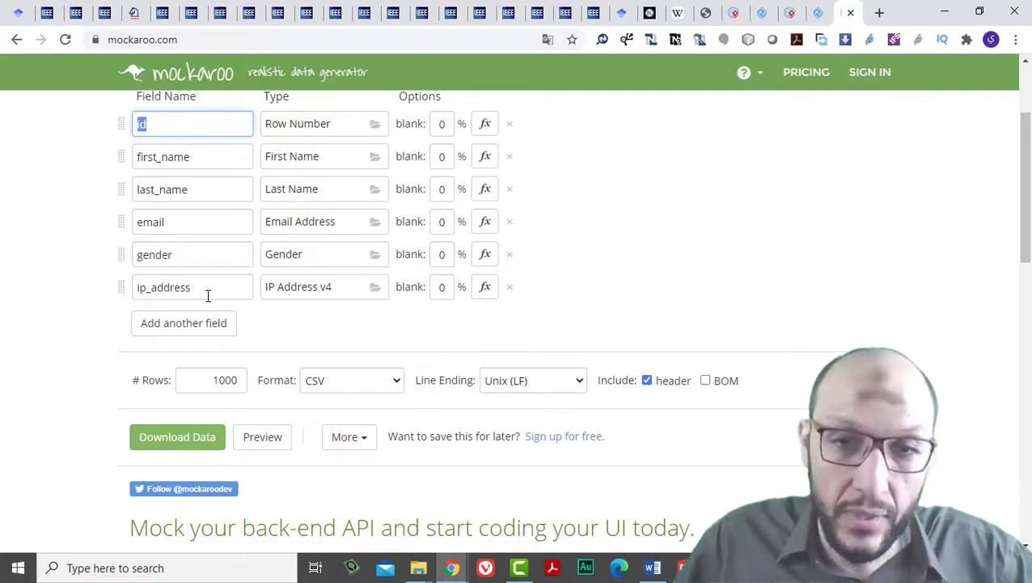
Inspect the 1000 rows value and the output format list, keeping CSV.
click(198, 374)
double_click(240, 382)
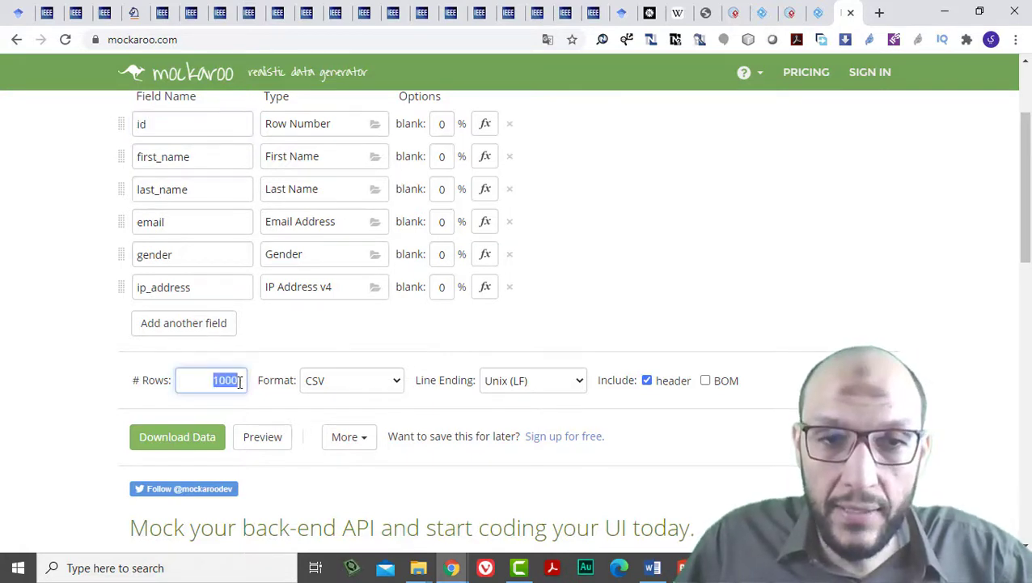
click(319, 380)
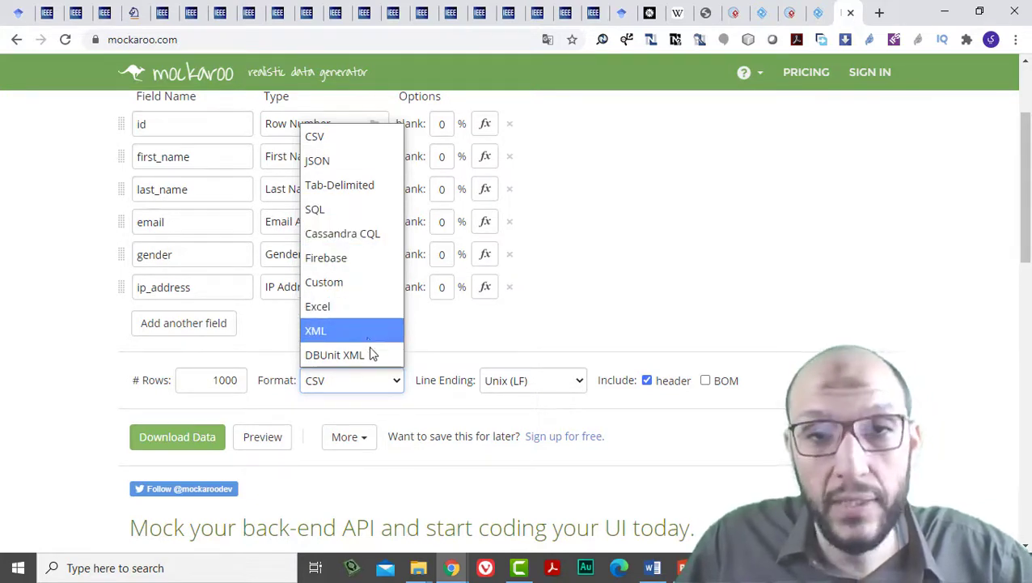
click(360, 387)
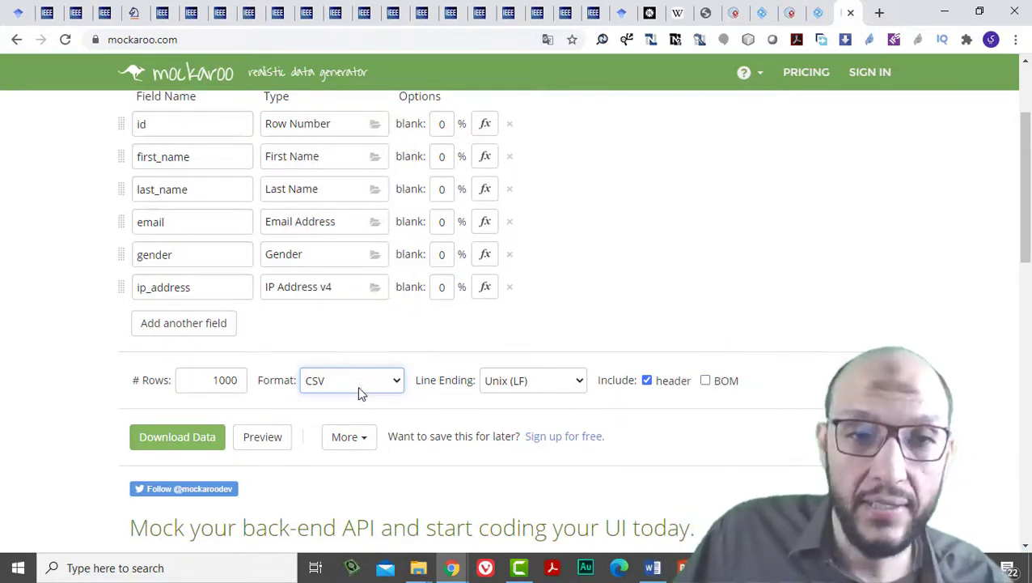
scroll(246, 293, up, 1)
scroll(246, 293, up, 1)
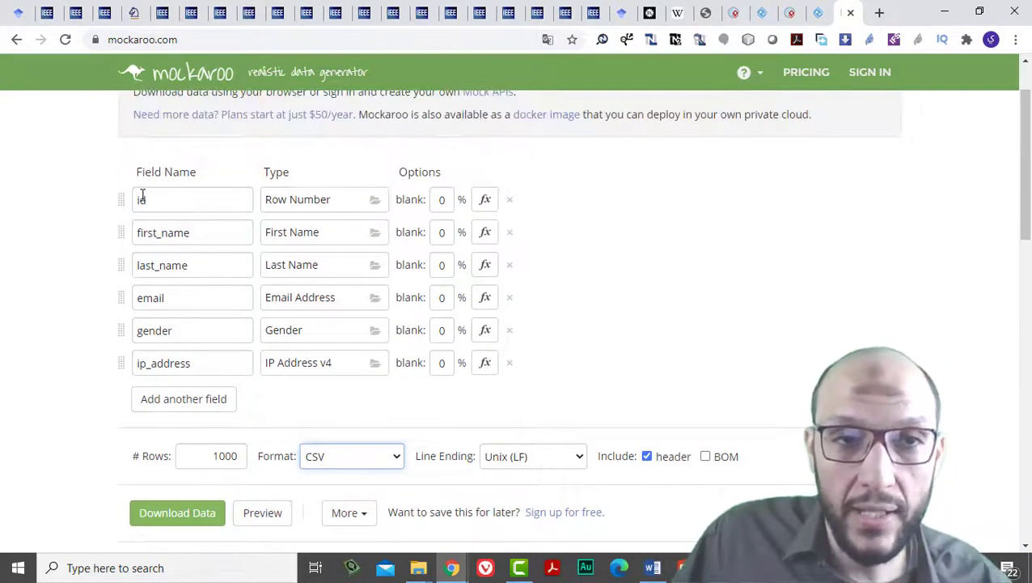
Delete the ip_address field and add a new field row, naming it 'sala' so far.
double_click(142, 198)
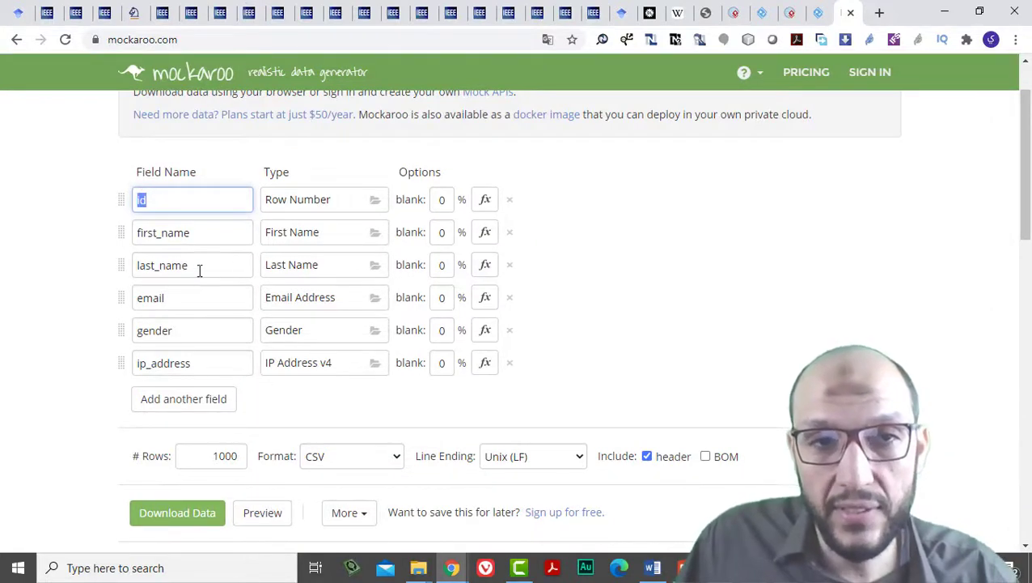
click(510, 362)
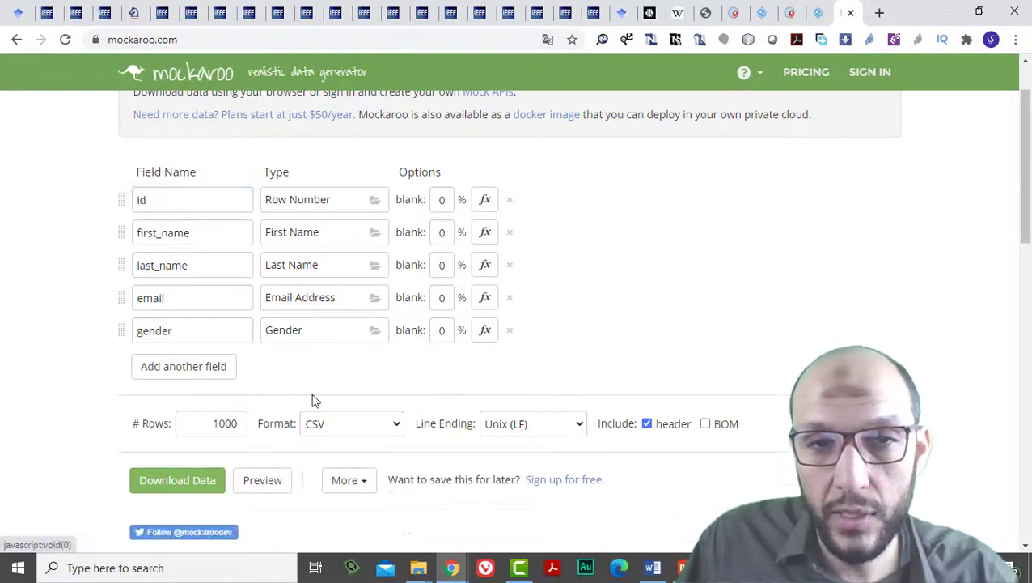
click(182, 373)
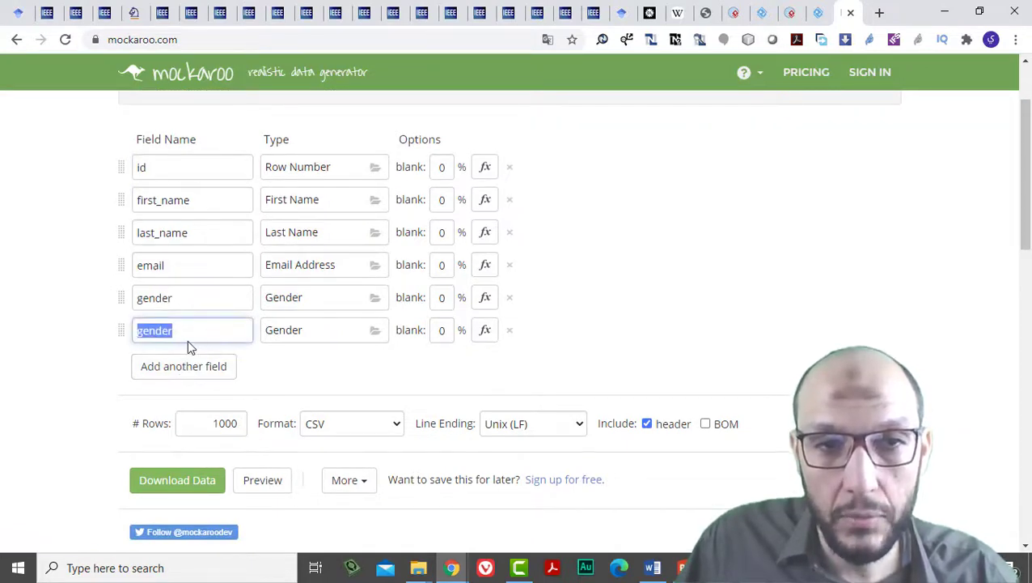
text(salary)
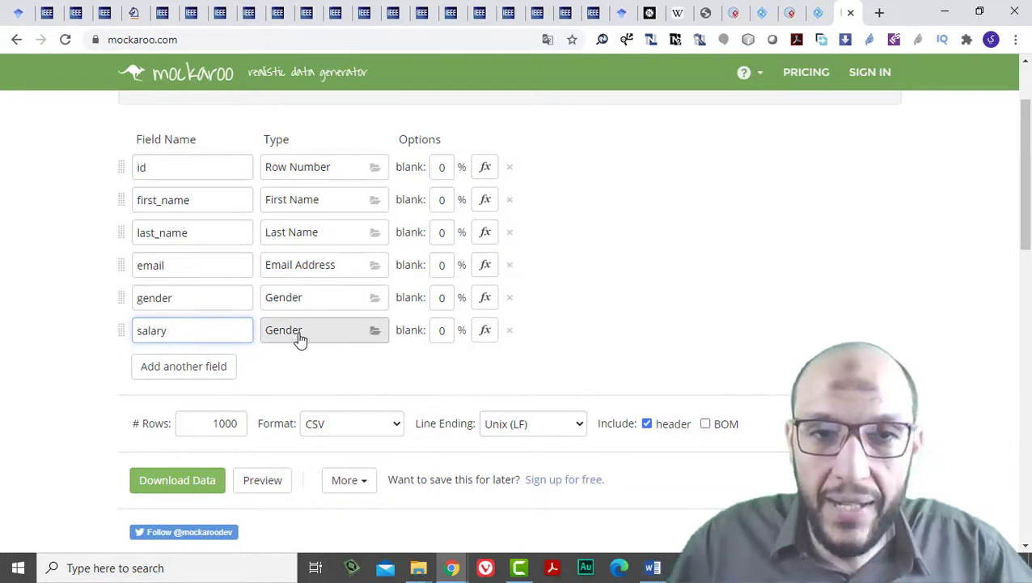
Open the salary field's type chooser and filter it by 'num' to list five number types.
click(299, 338)
scroll(527, 238, down, 8)
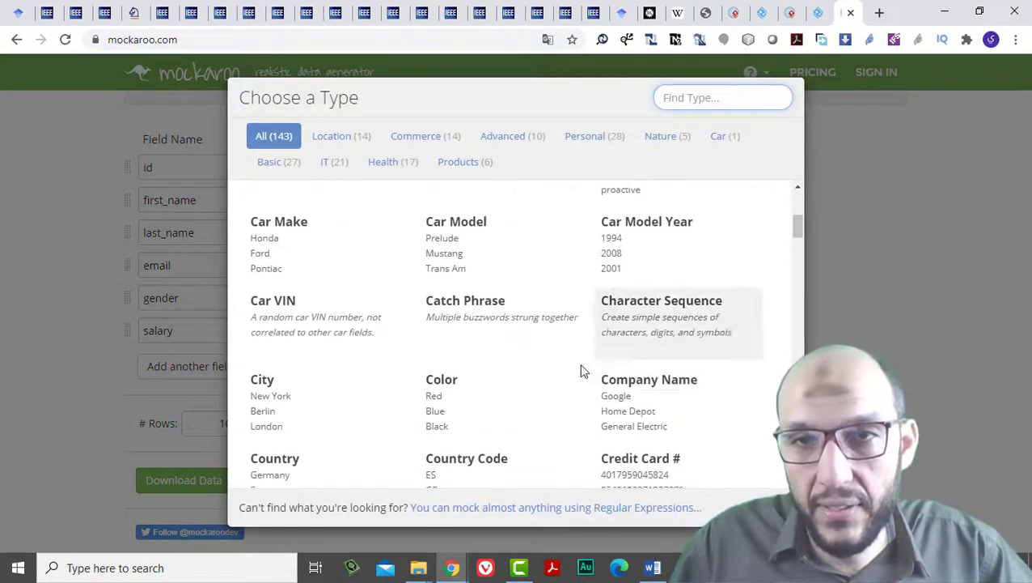
scroll(647, 343, down, 20)
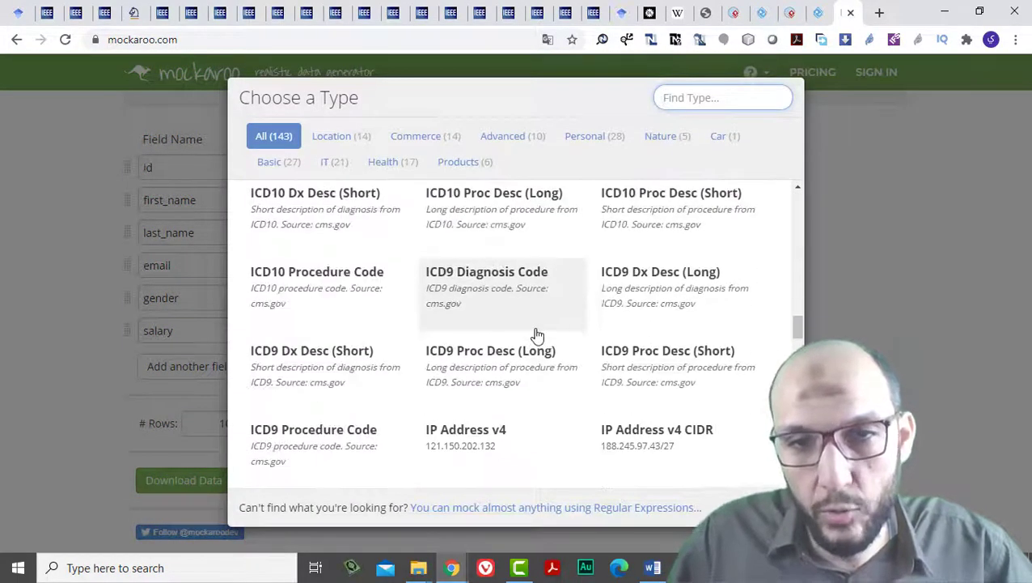
scroll(477, 346, down, 12)
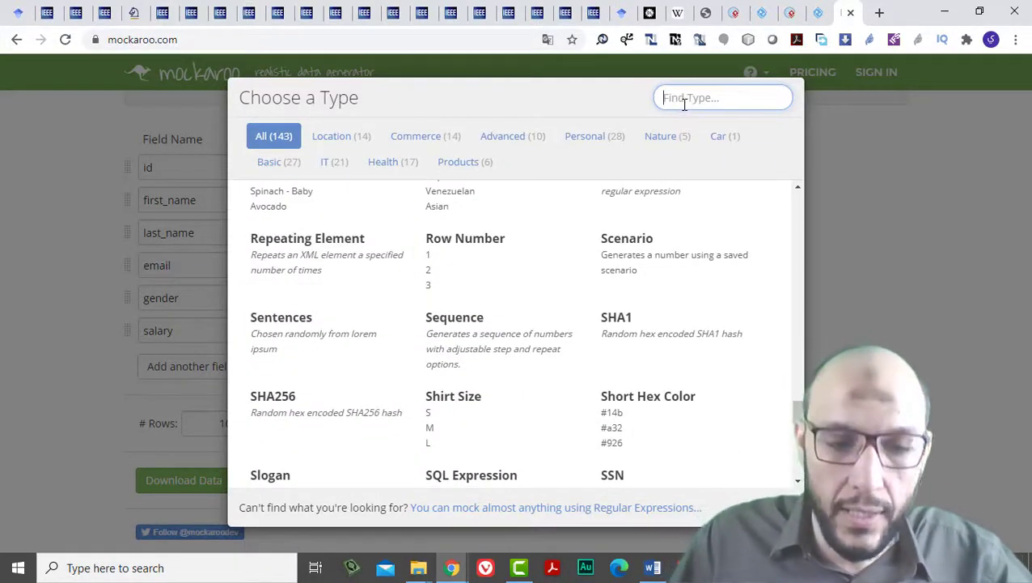
text(sa)
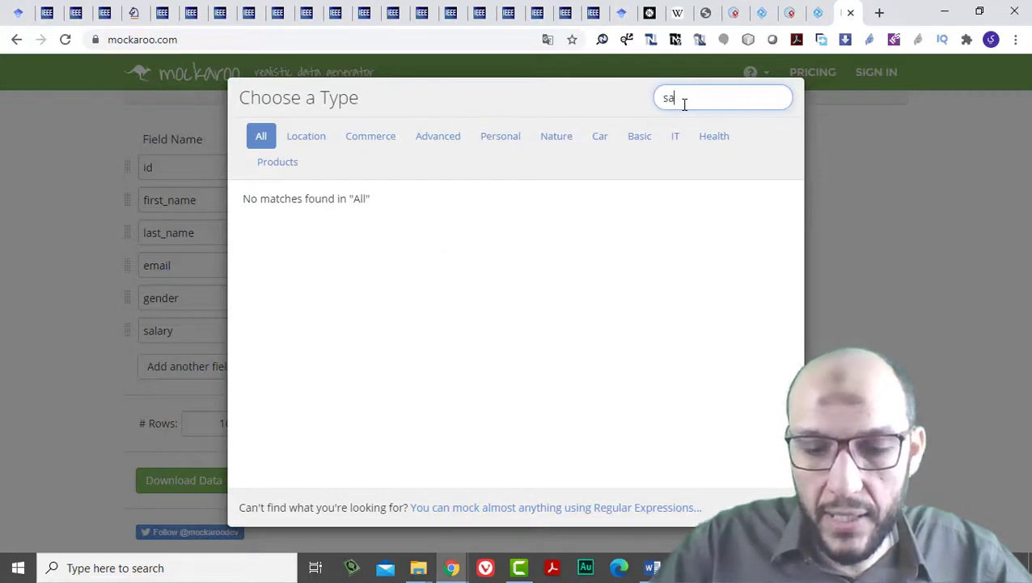
key(BackSpace)
key(BackSpace)
text(num)
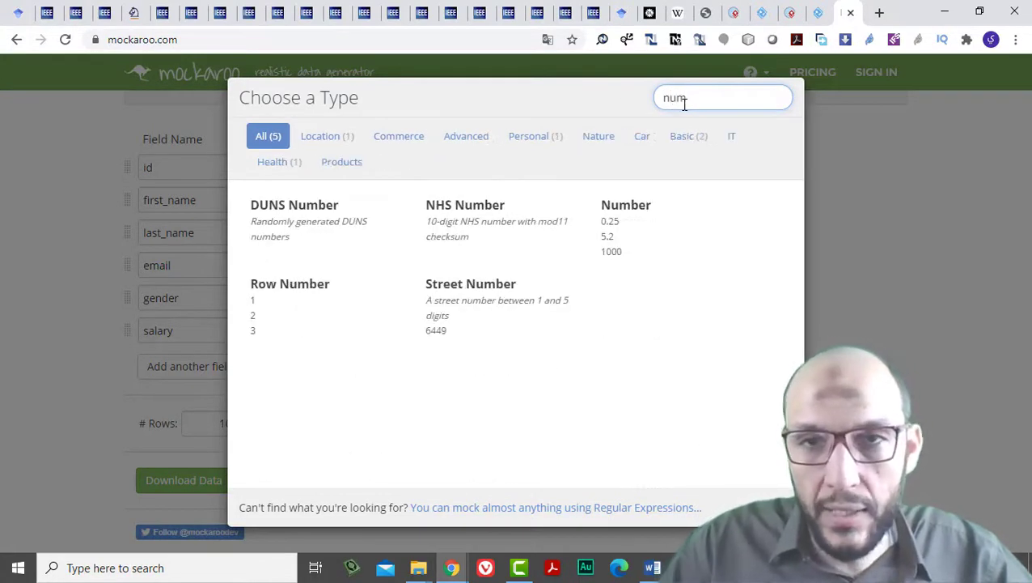
Make salary a Number type ranging from 3200 to 100000 with 2 decimals.
click(614, 232)
click(458, 331)
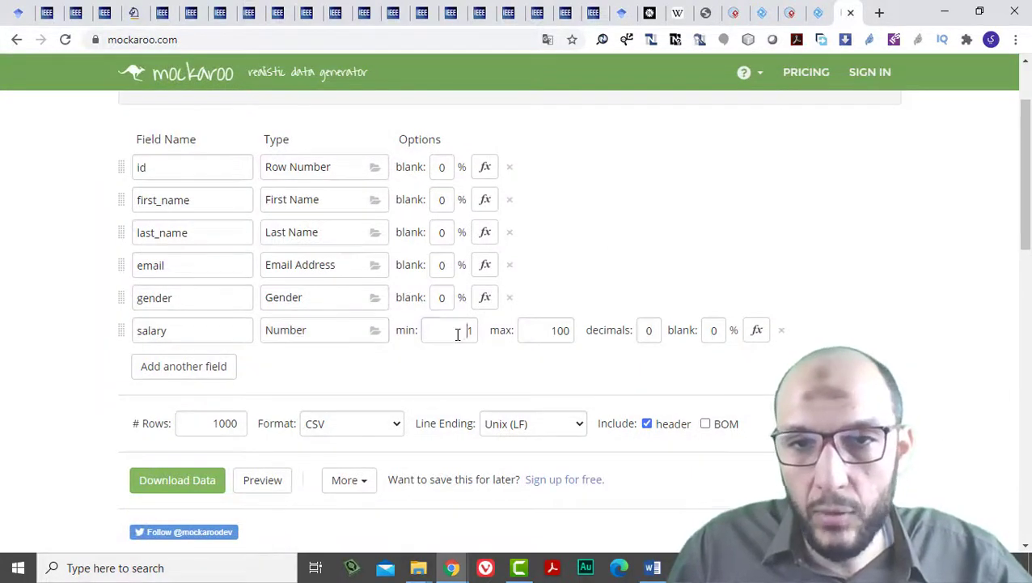
double_click(458, 332)
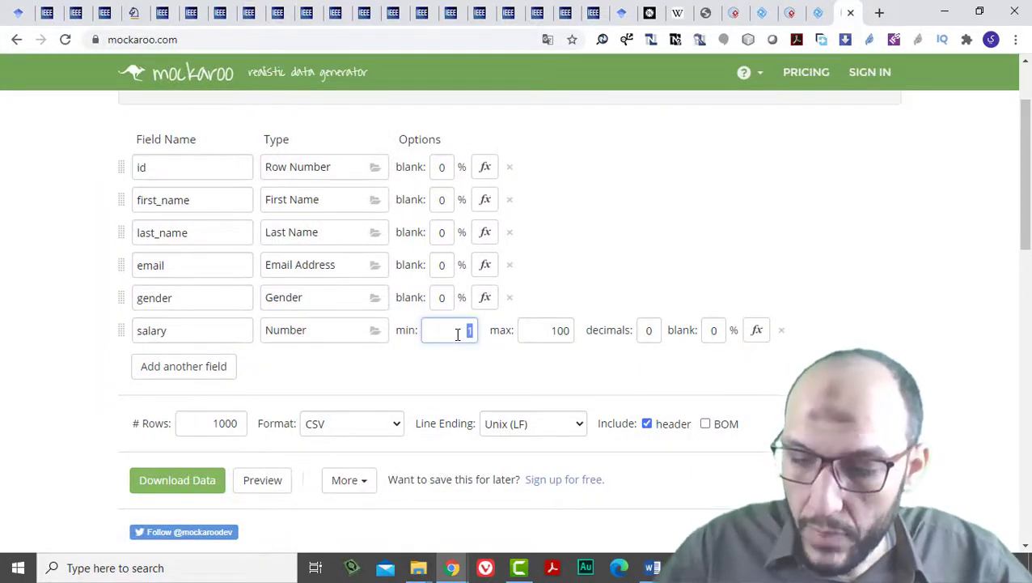
text(500)
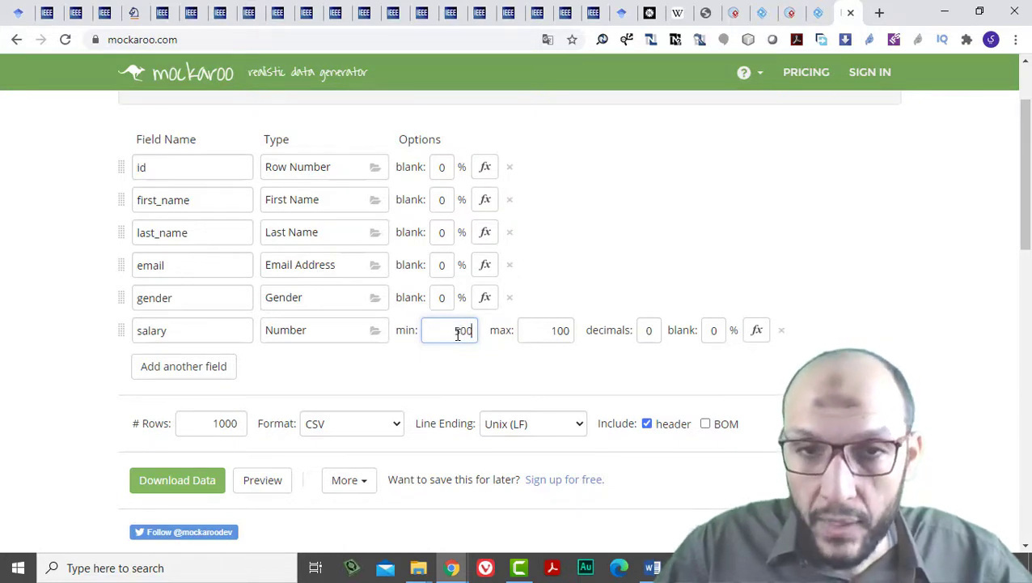
text(0)
double_click(546, 330)
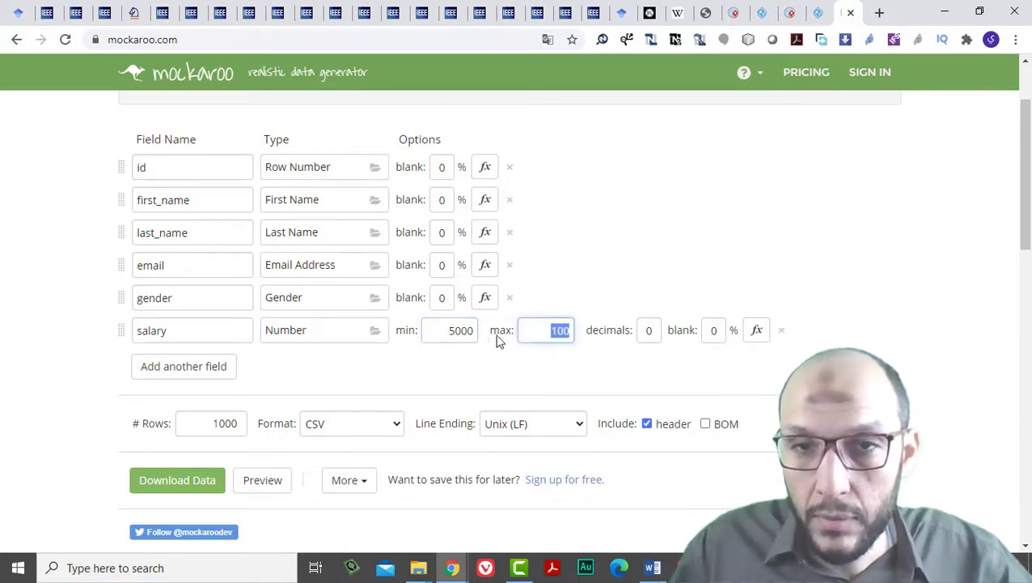
double_click(468, 334)
text(30)
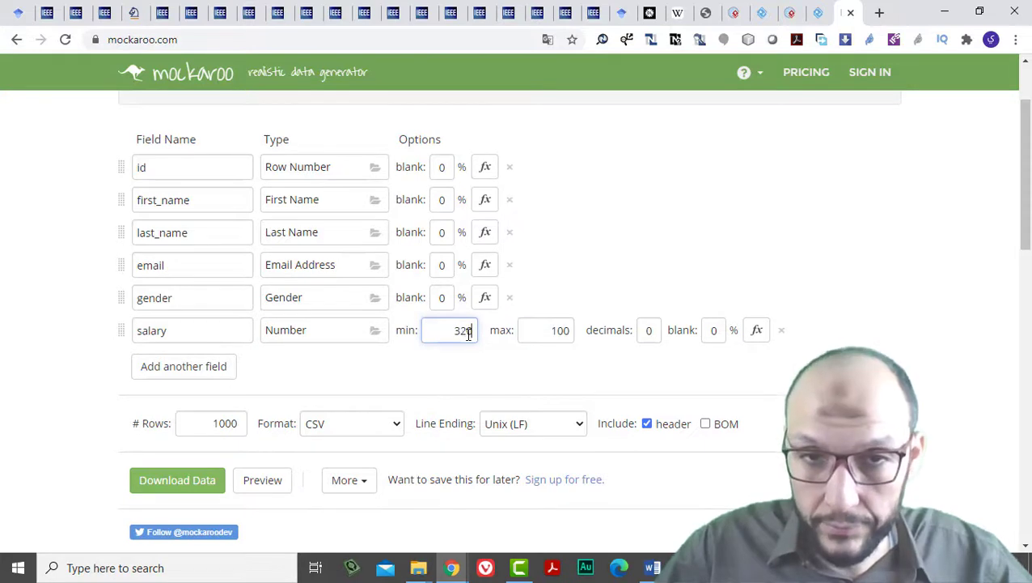
text(00)
double_click(530, 332)
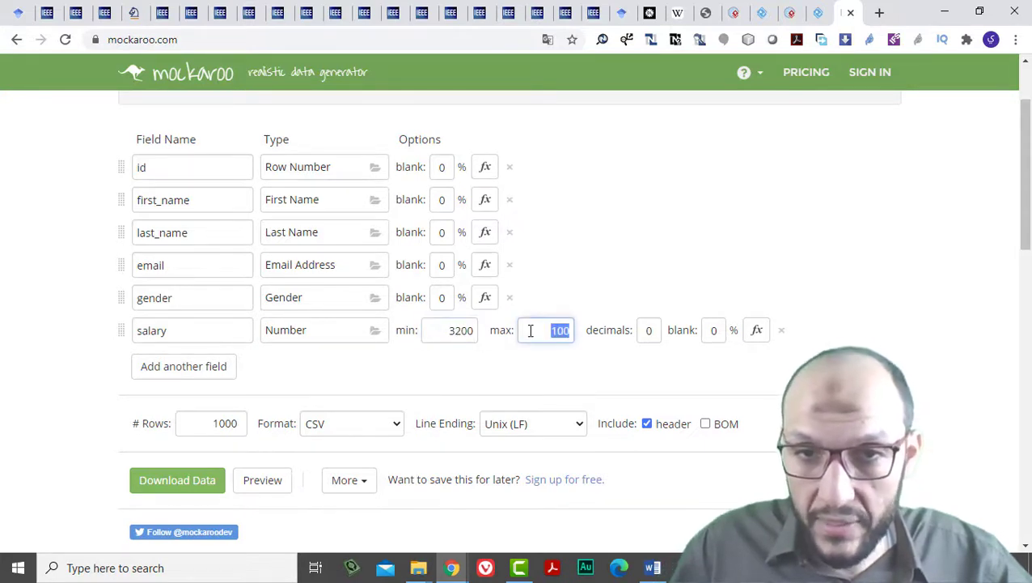
text(1)
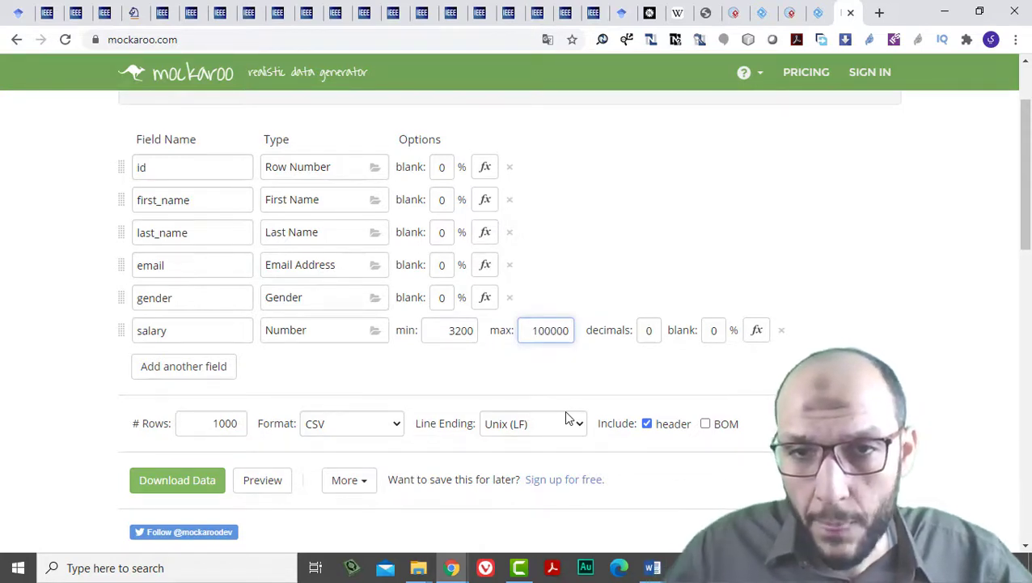
double_click(646, 330)
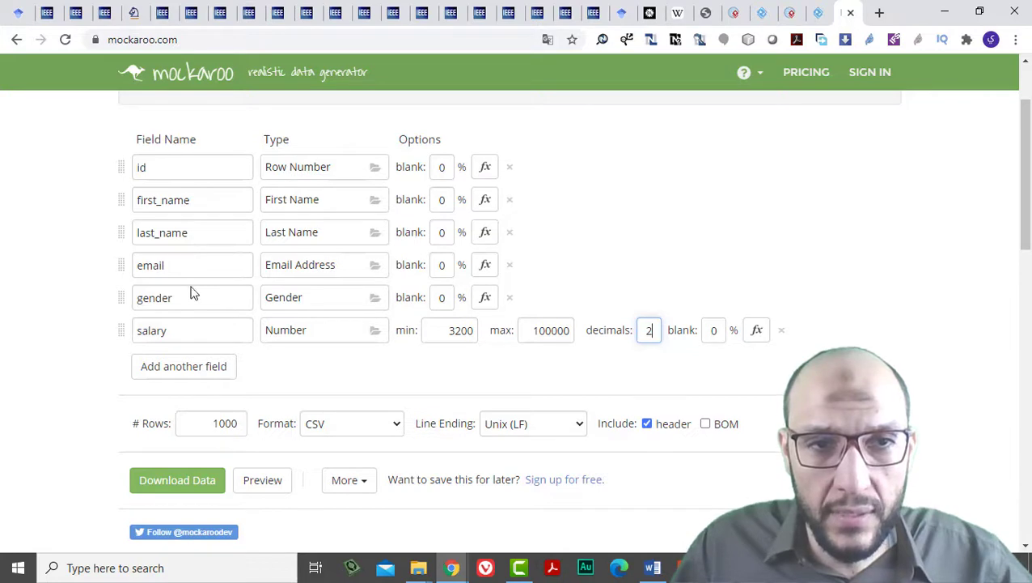
Set the number of rows to 10.
double_click(216, 432)
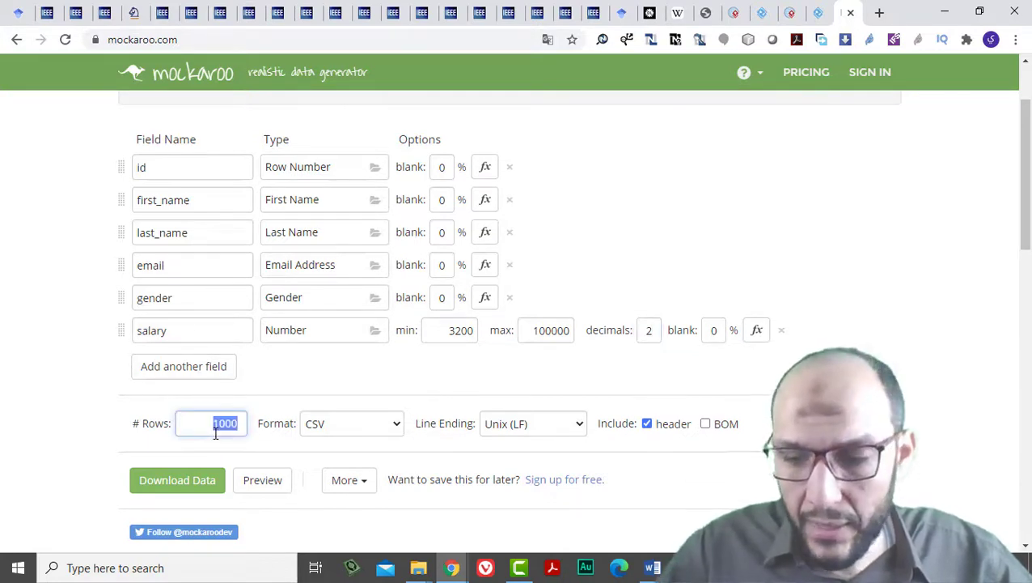
text(10)
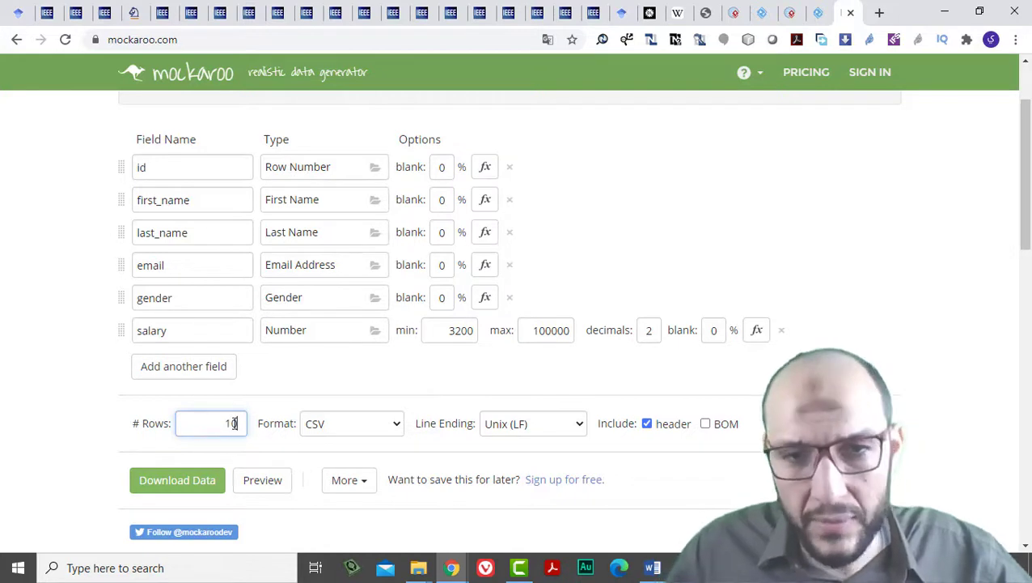
click(388, 433)
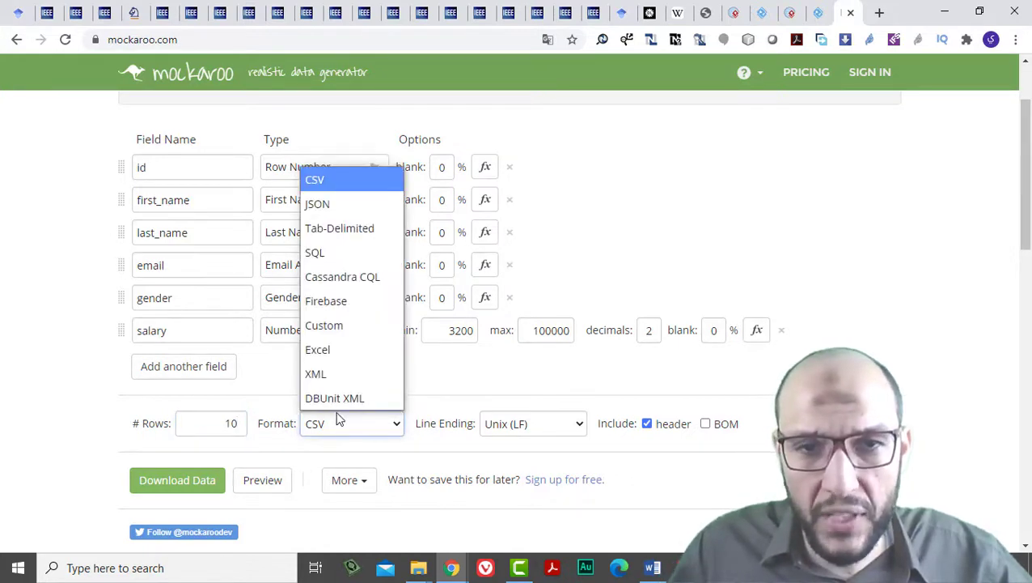
Switch the output format from CSV to JSON.
click(350, 207)
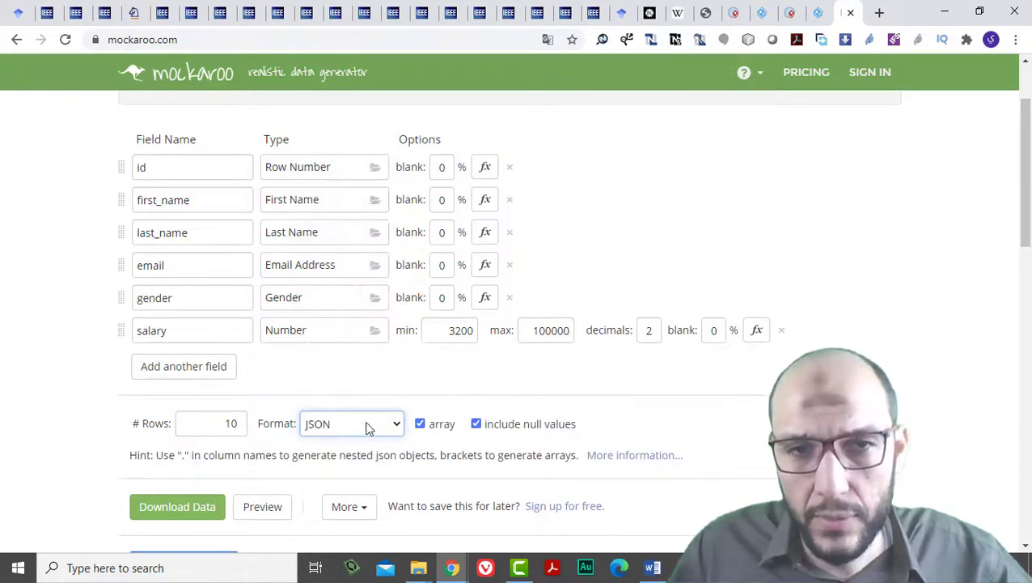
mouse_move(571, 436)
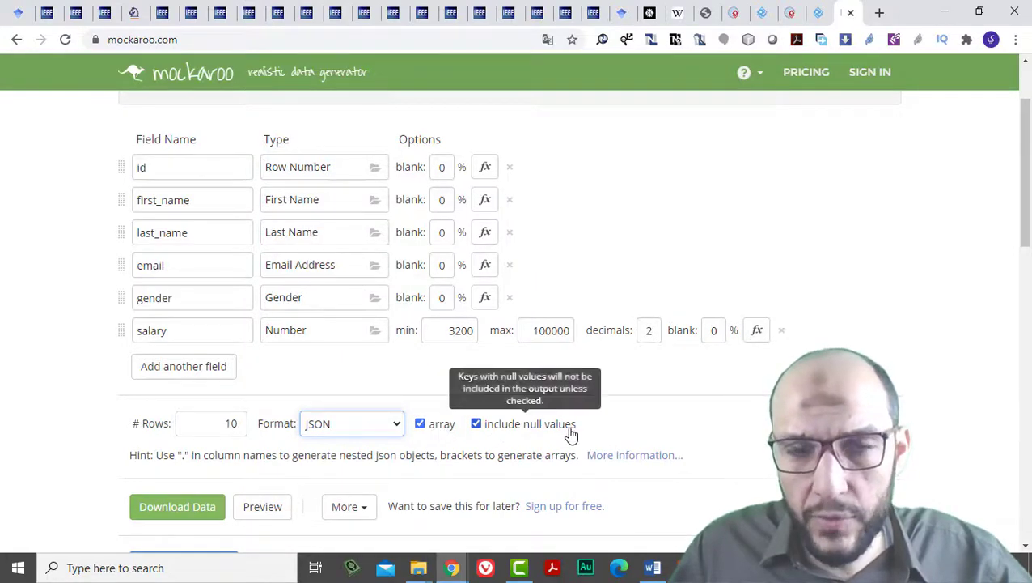
scroll(391, 470, down, 1)
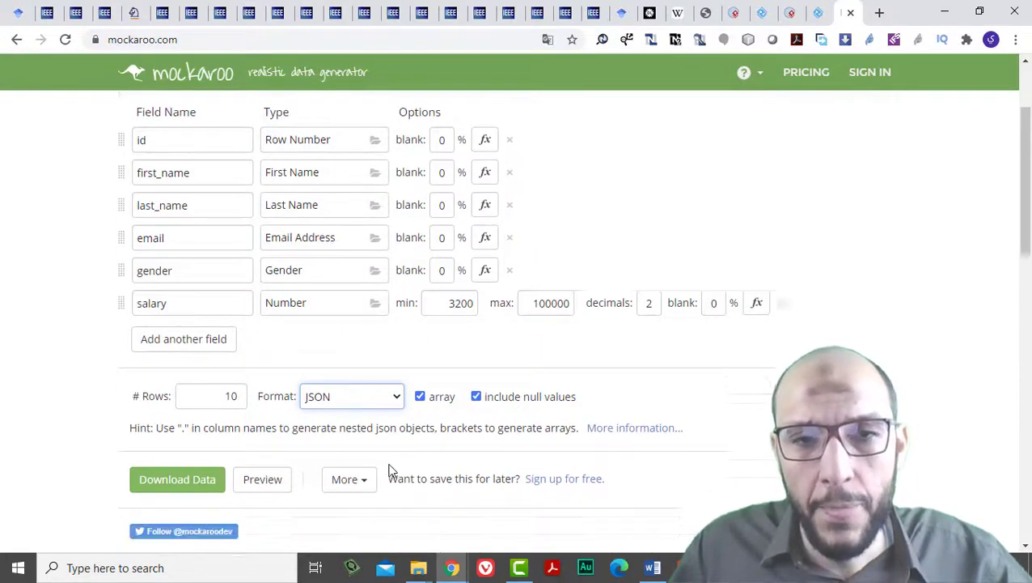
click(348, 436)
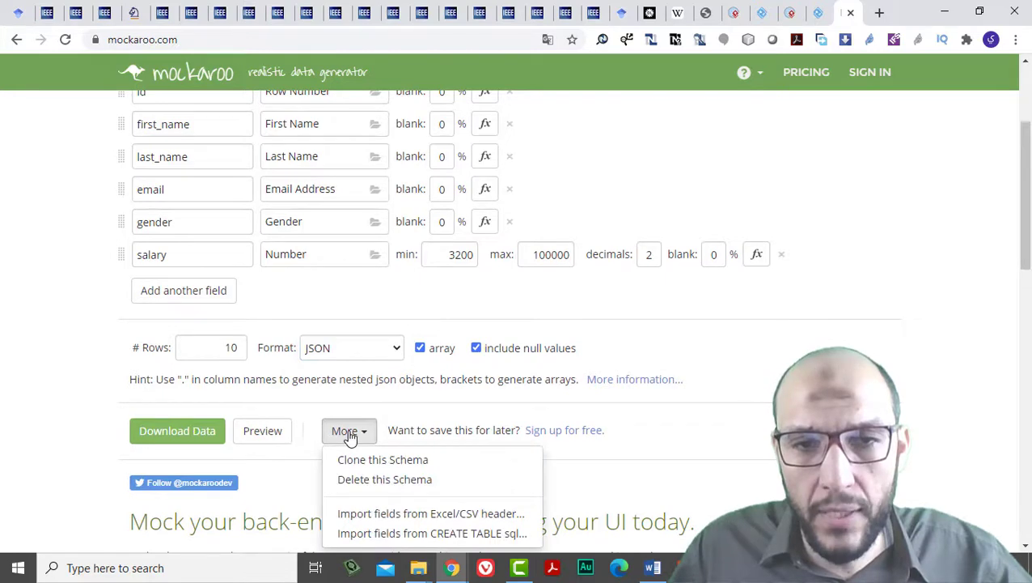
click(349, 435)
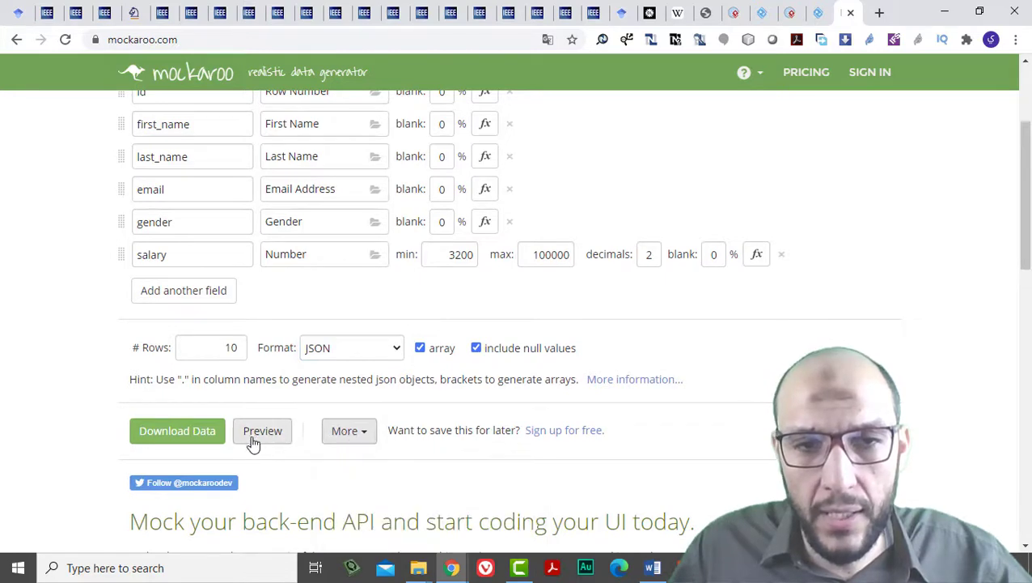
Download the generated data, return to the schema page, and preview the records.
click(183, 433)
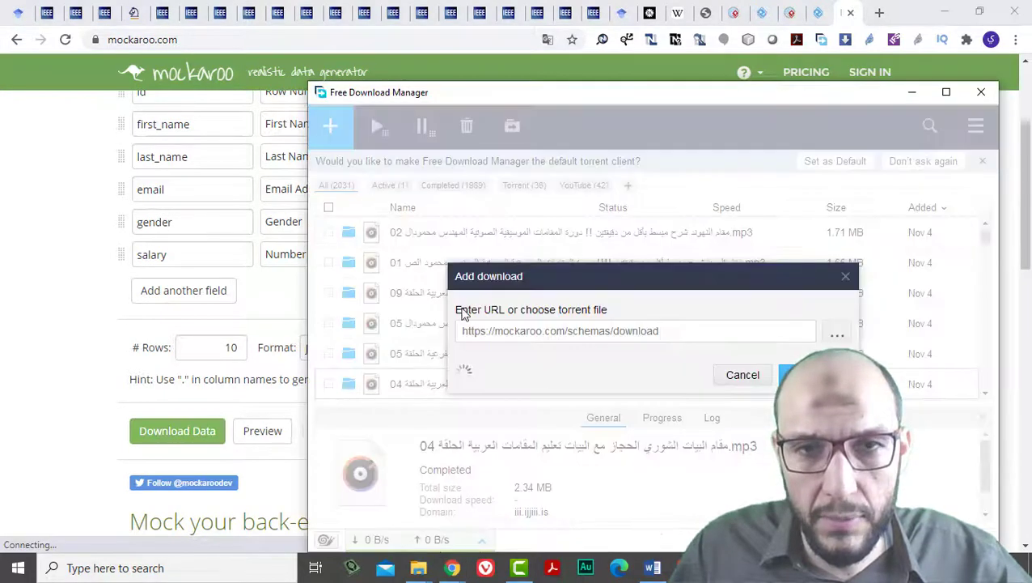
click(77, 368)
click(271, 437)
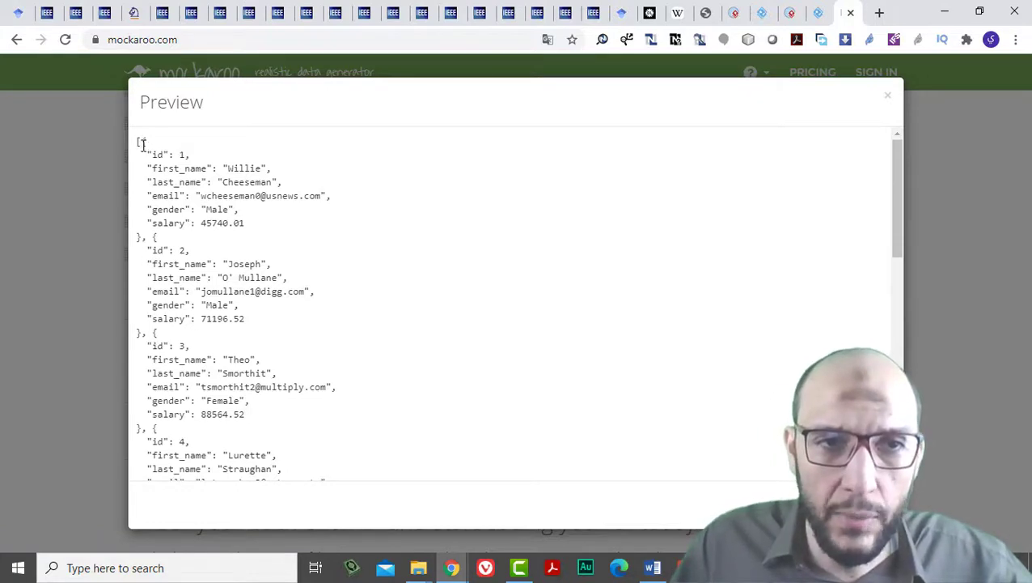
Scroll the Preview dialog down to record 10, checking the salary values, then close it.
drag(141, 144, 139, 237)
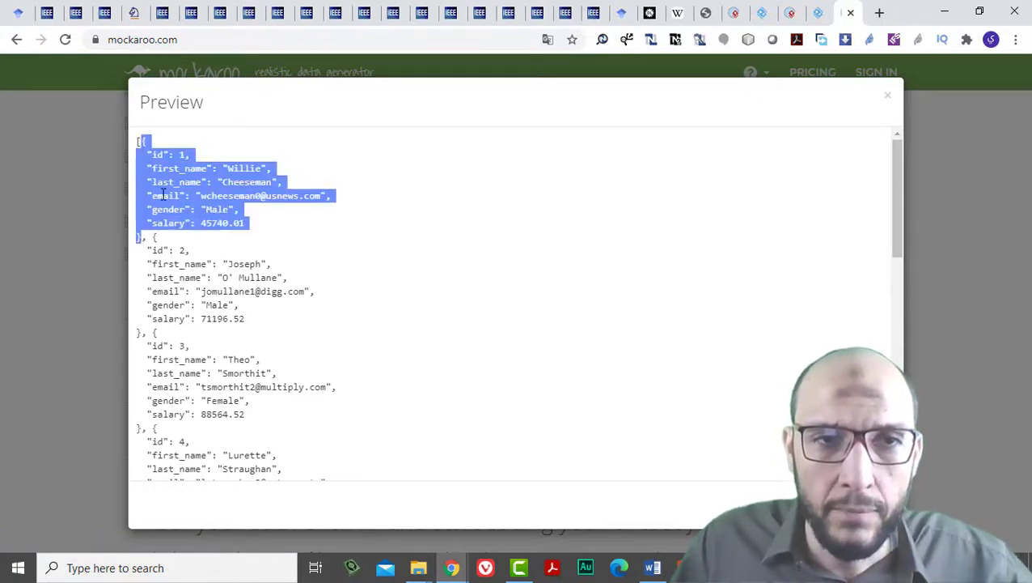
ctrl+scroll(183, 187, up, 6)
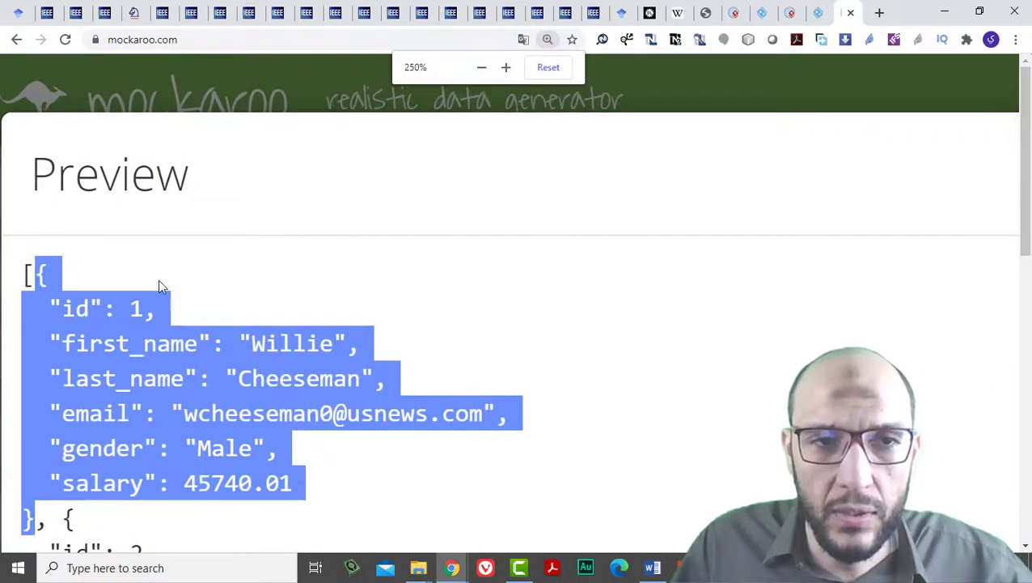
scroll(158, 279, down, 1)
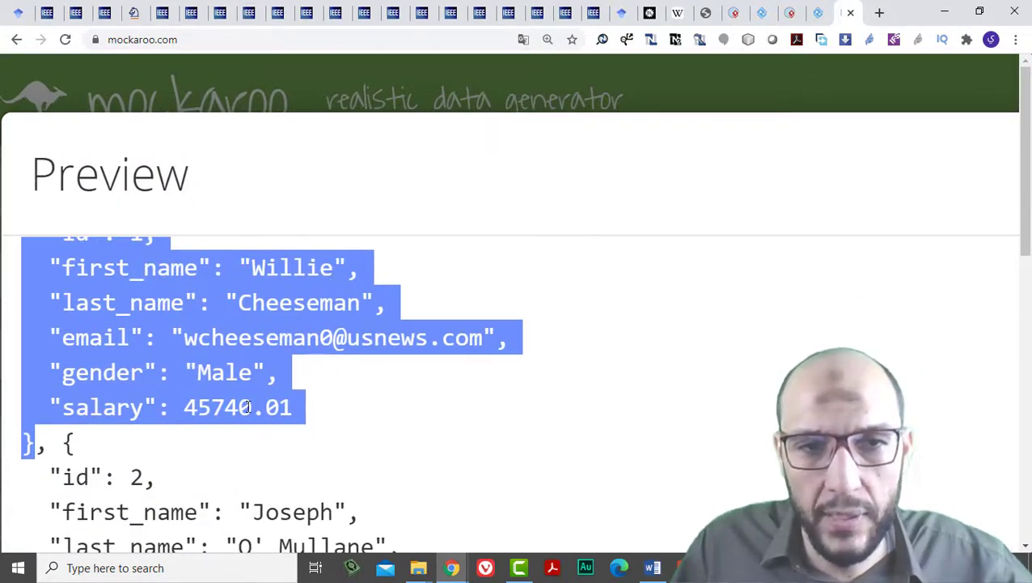
scroll(167, 346, down, 2)
scroll(167, 347, down, 9)
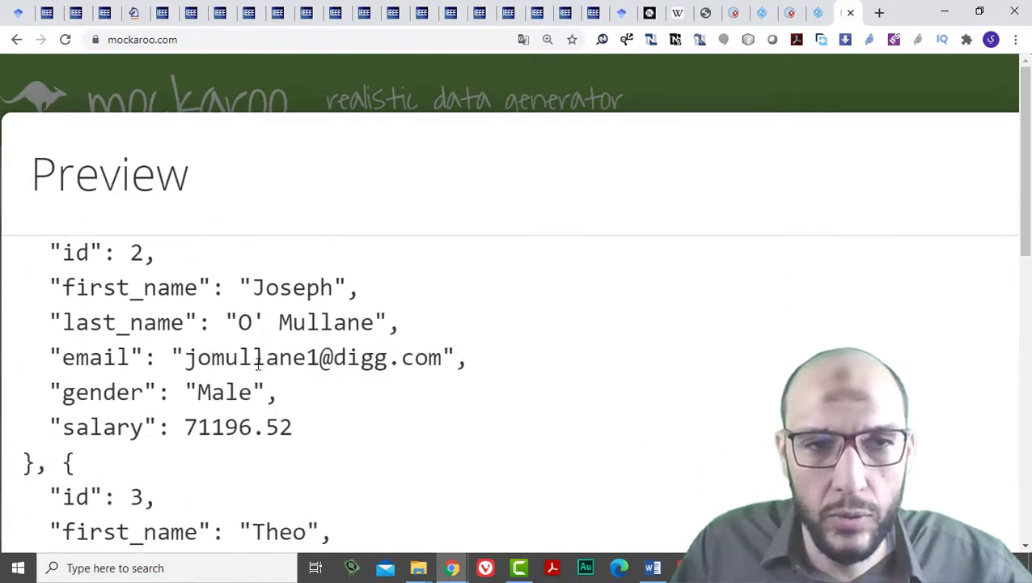
scroll(258, 374, down, 5)
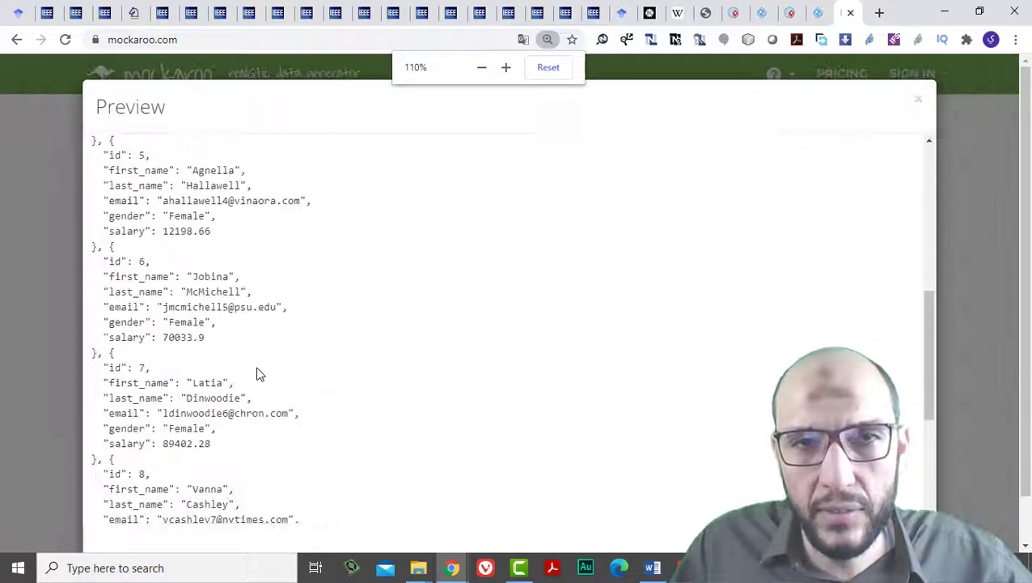
drag(105, 217, 179, 429)
scroll(179, 417, down, 4)
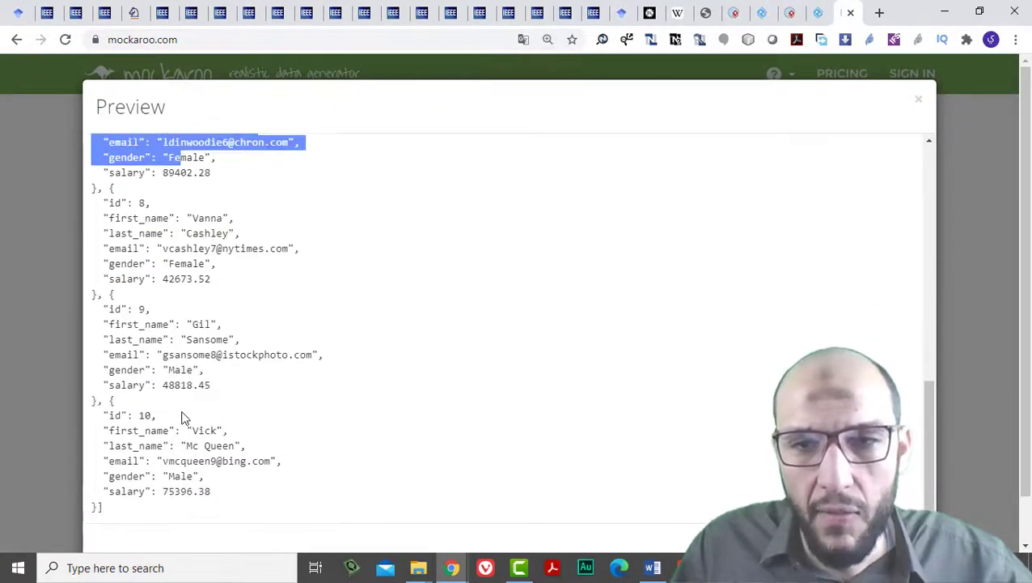
scroll(492, 455, down, 1)
click(905, 500)
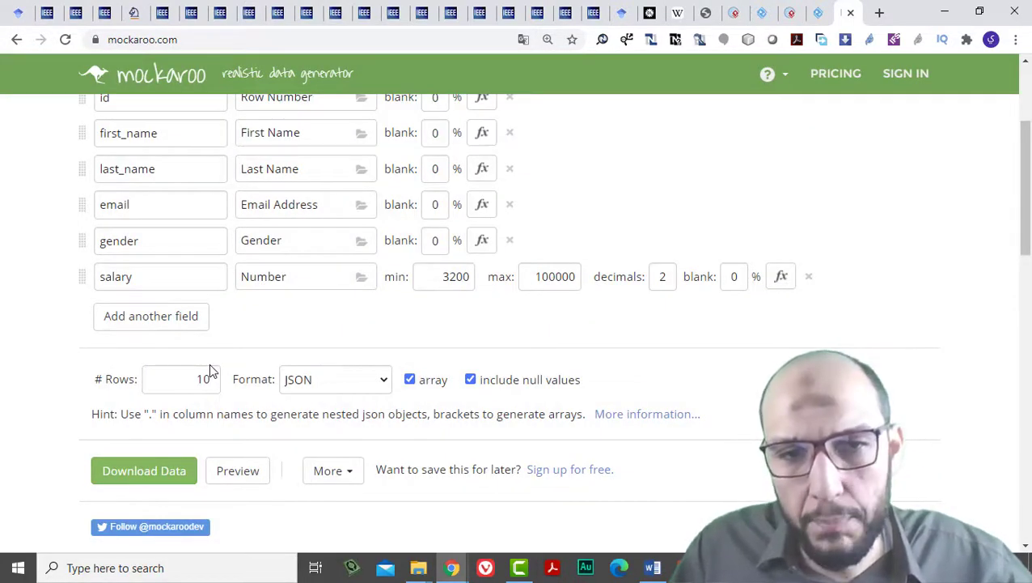
Glance at the nested JSON hint and help menu, then go to the Sign In page.
scroll(219, 356, up, 3)
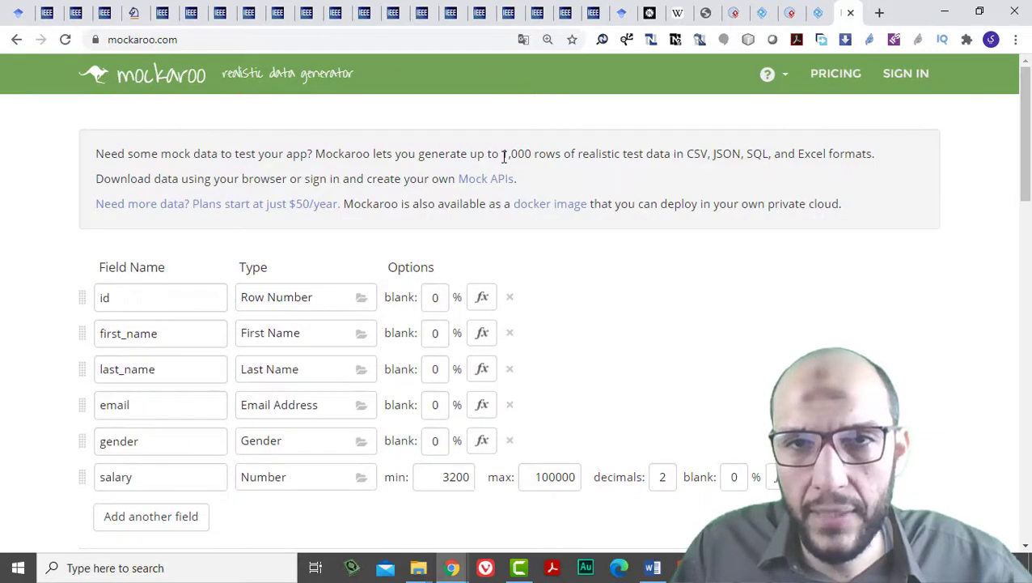
drag(501, 156, 588, 156)
scroll(254, 385, down, 5)
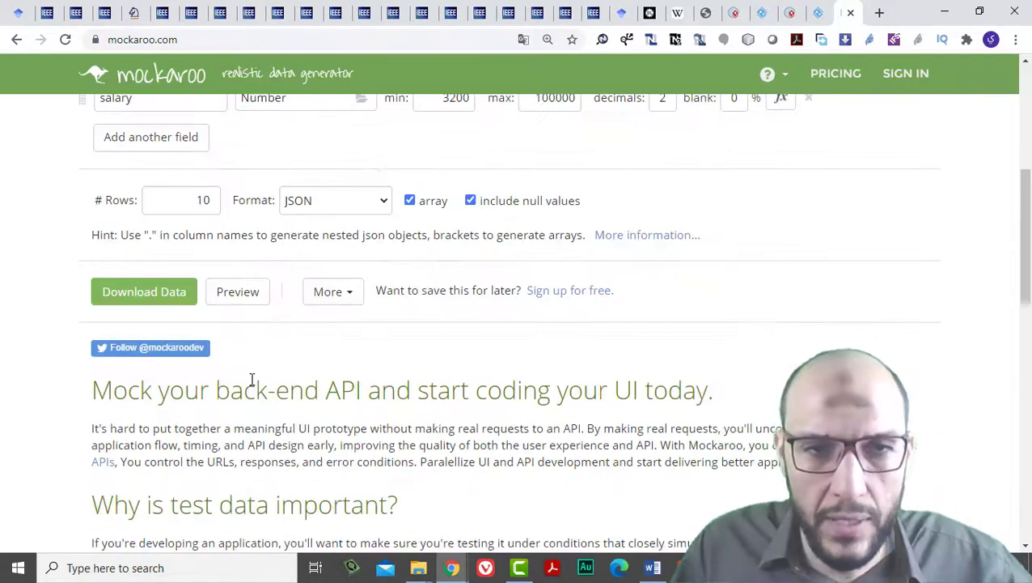
triple_click(300, 235)
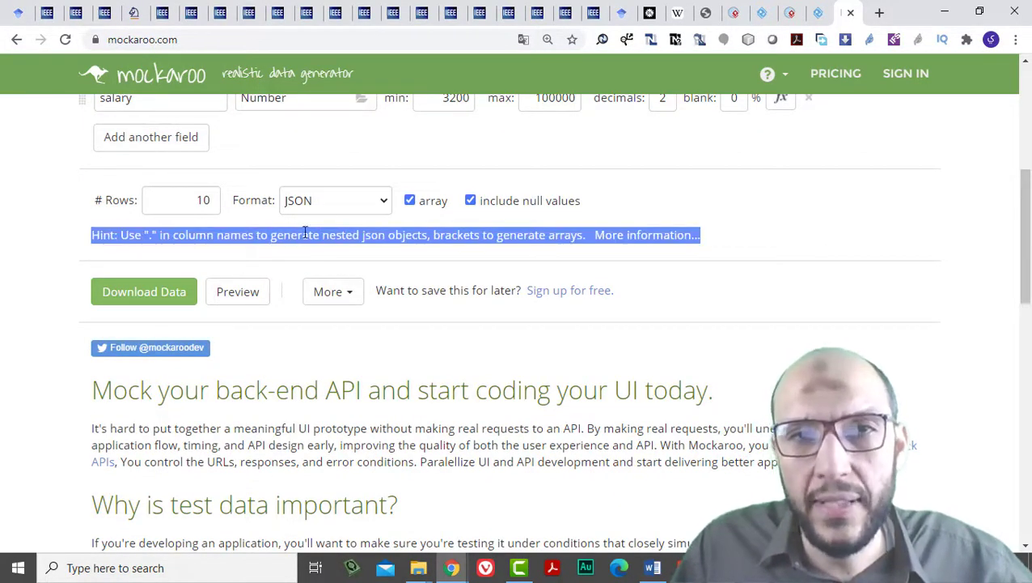
click(304, 234)
click(787, 84)
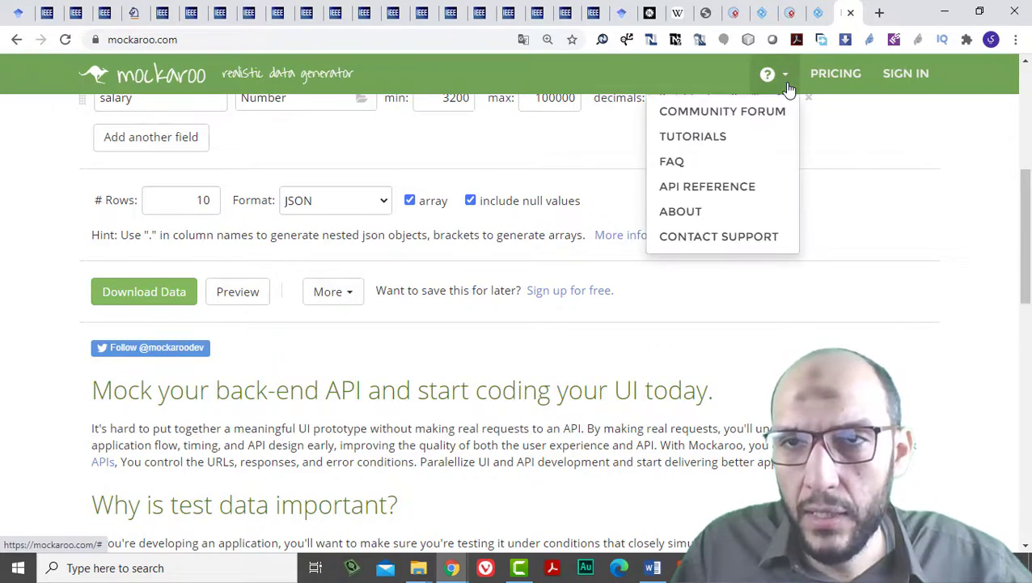
click(899, 75)
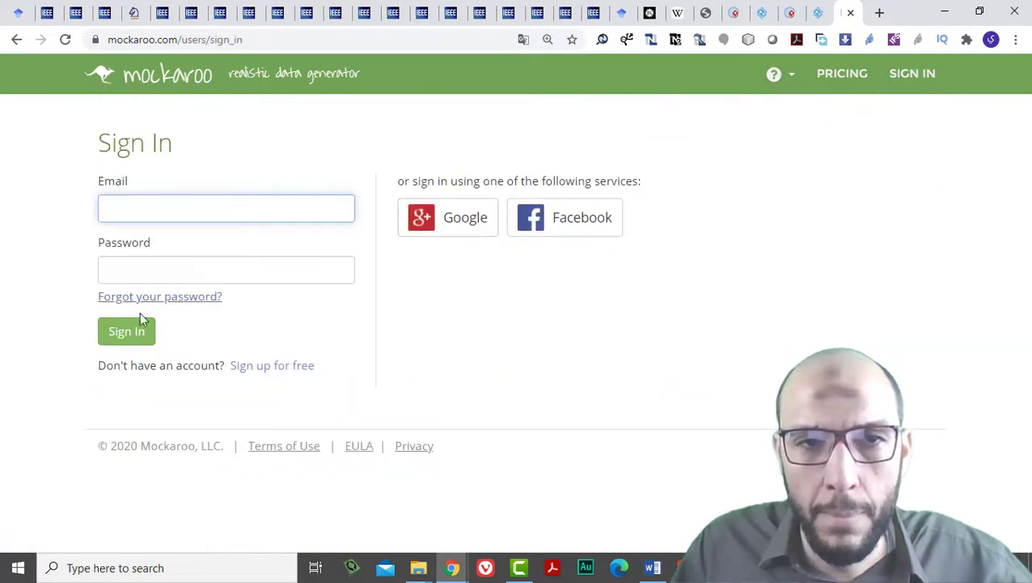
Switch to free sign-up and enter an e-mail address, password and password confirmation.
click(290, 370)
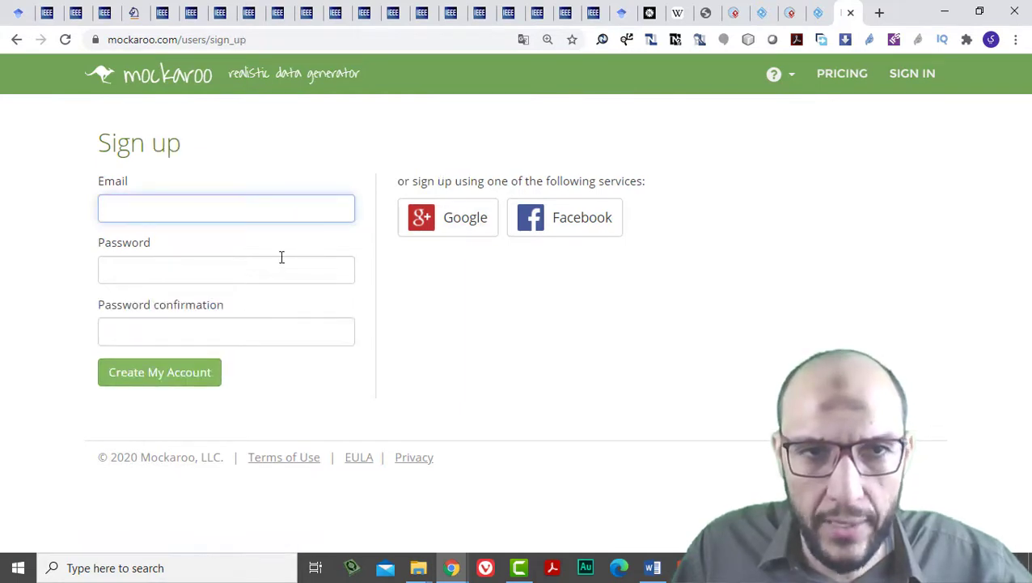
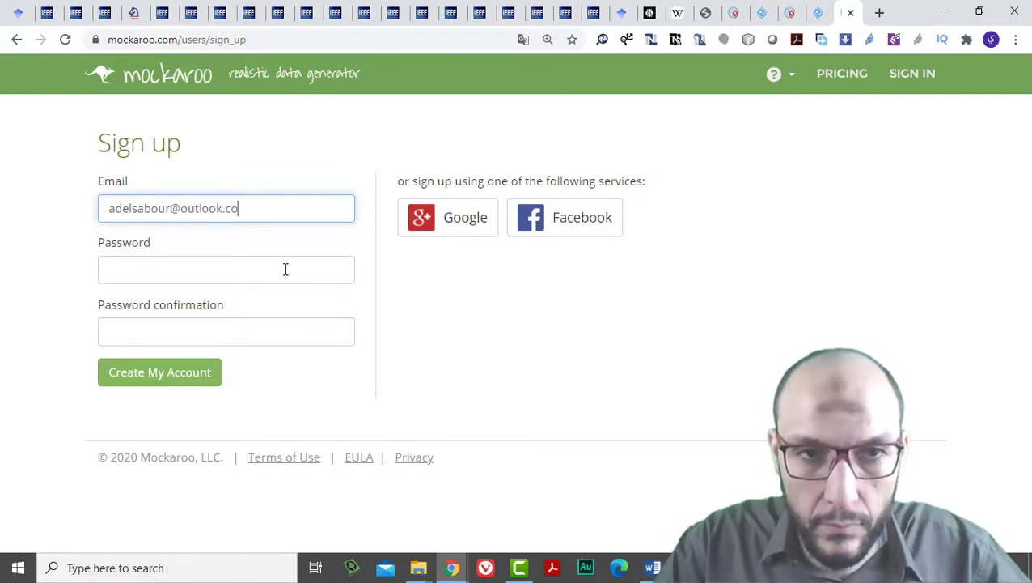
click(285, 270)
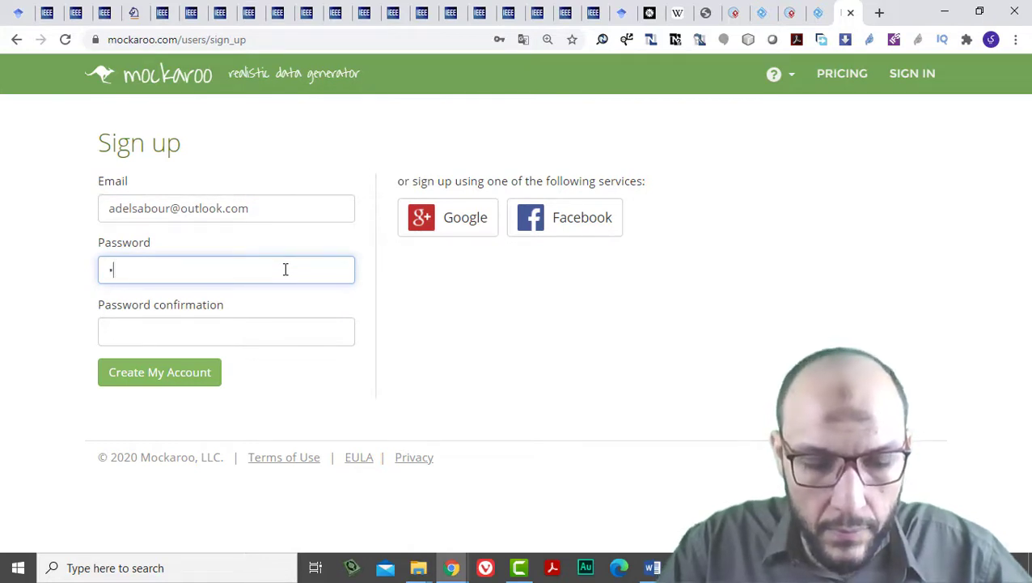
key(Tab)
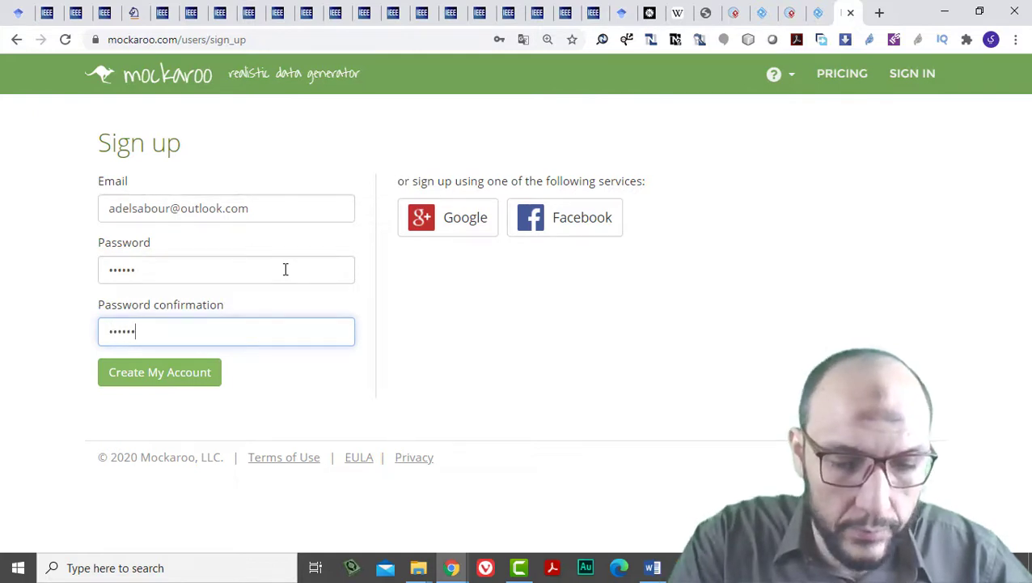
Create the account, dismiss the browser's password warning, and view the empty My Schemas page.
click(169, 380)
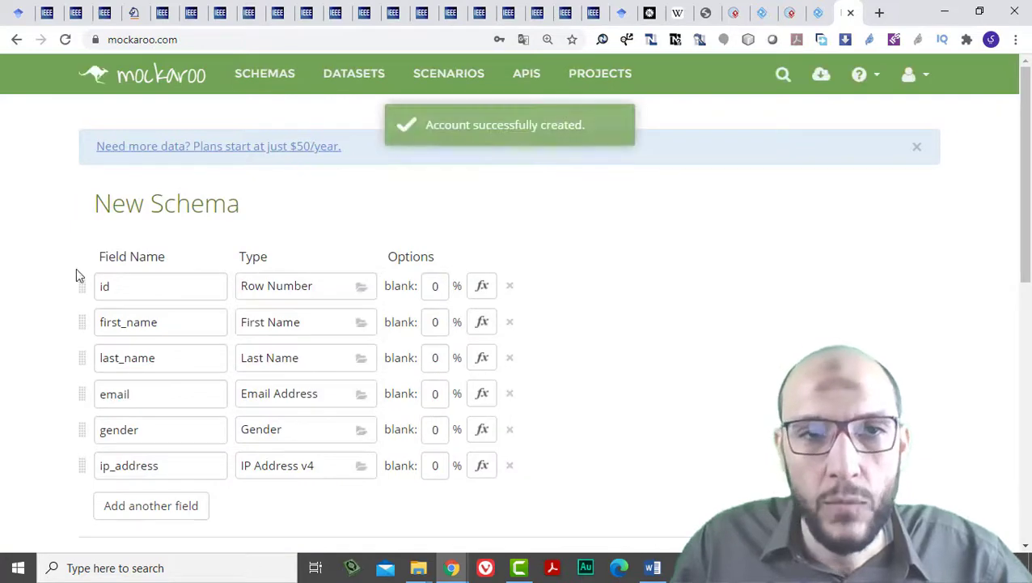
click(650, 258)
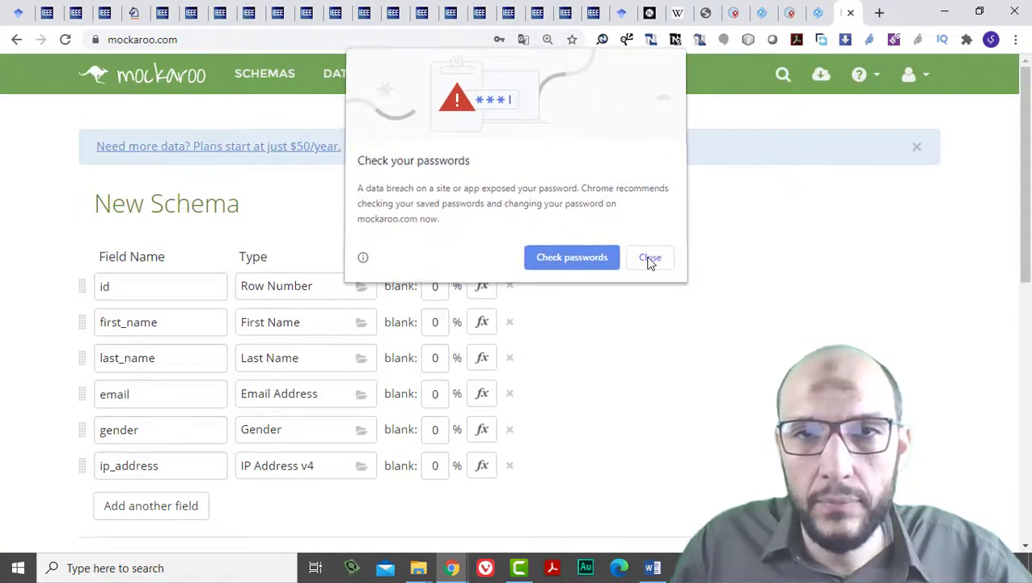
click(275, 82)
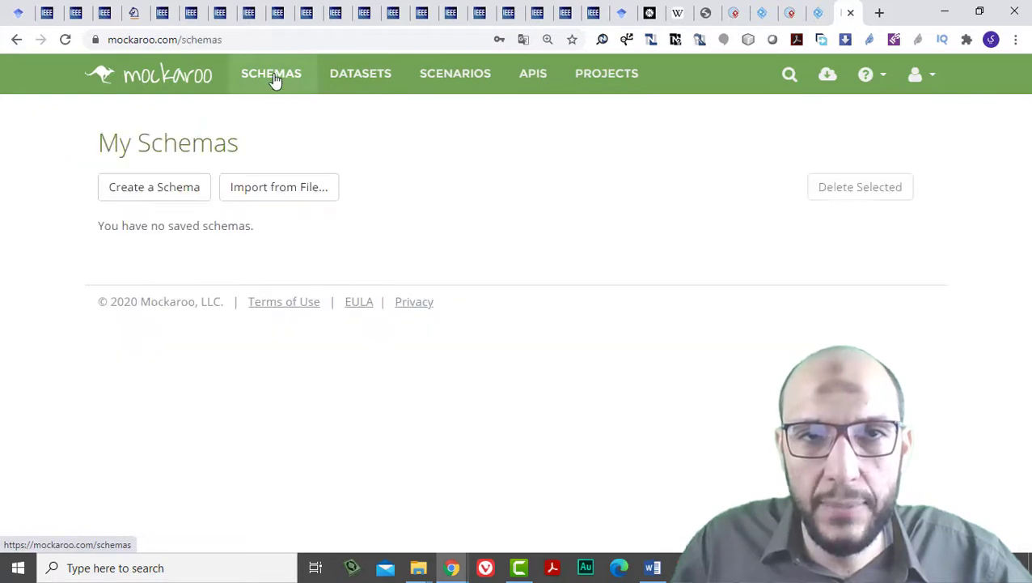
Visit the Datasets, Scenarios and APIs pages, then start creating a new mock API.
click(360, 77)
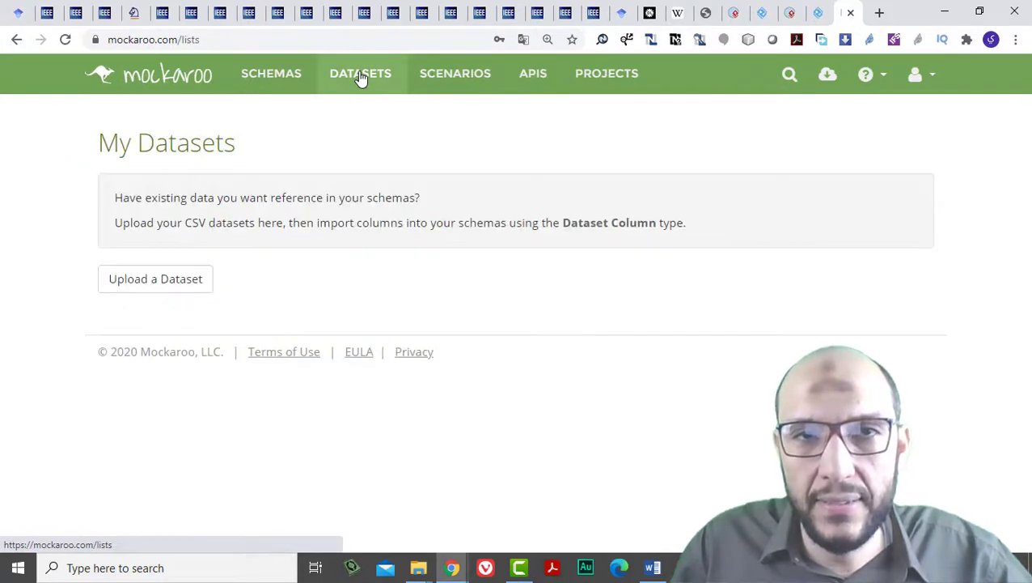
click(437, 83)
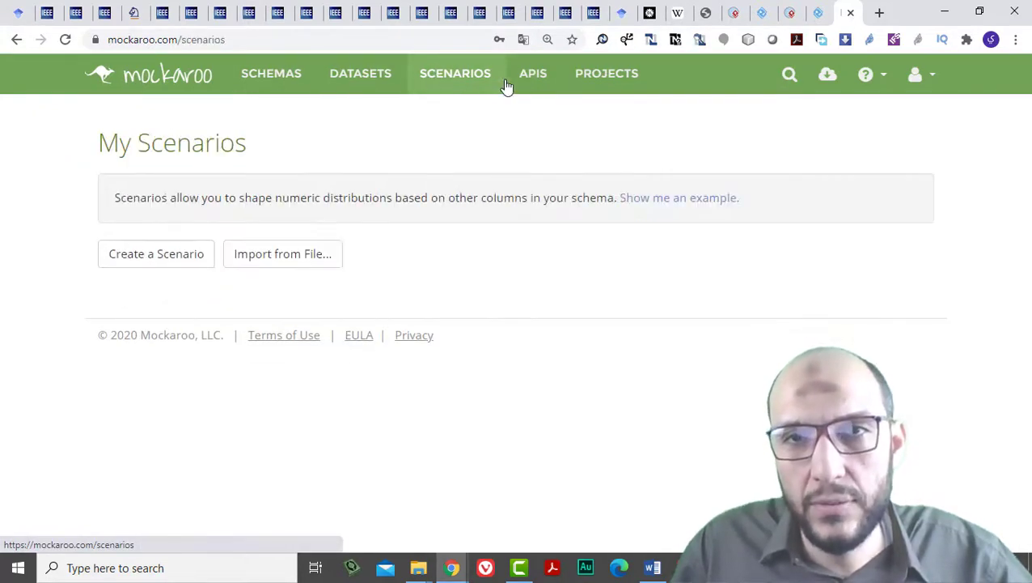
click(551, 86)
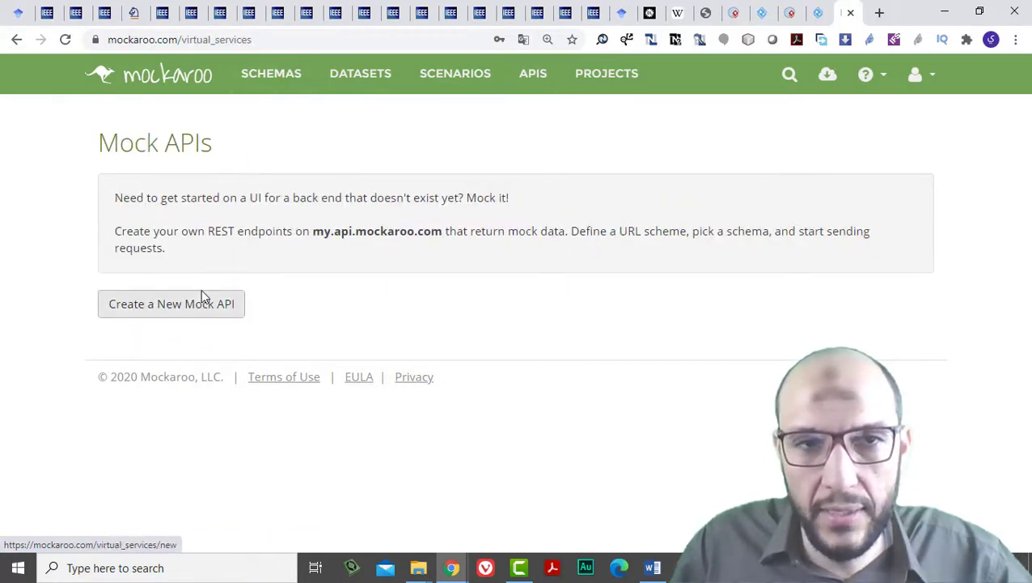
click(203, 310)
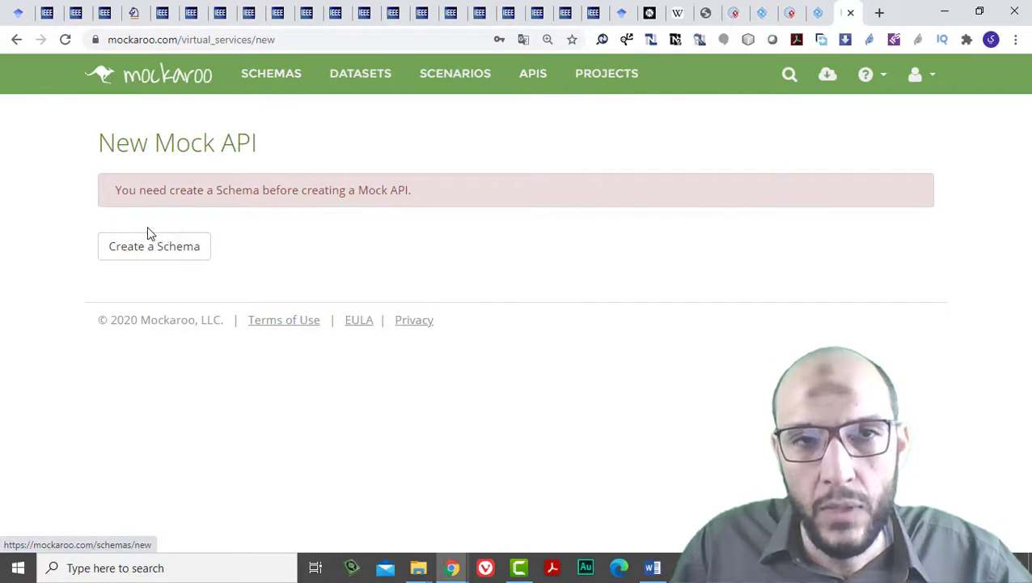